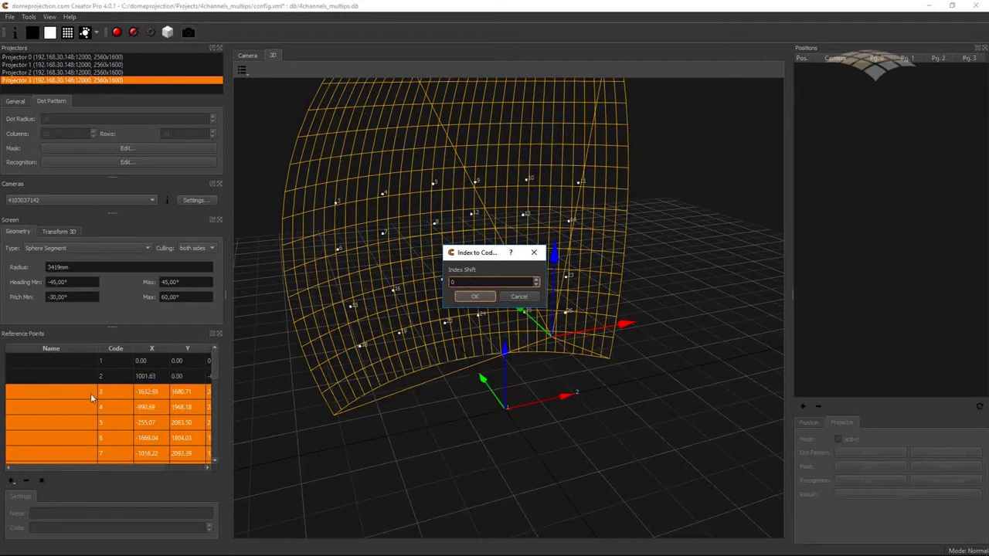
Step: Convert the selected reference points' indices to codes with an index shift of -3
type("-3")
left_click(475, 298)
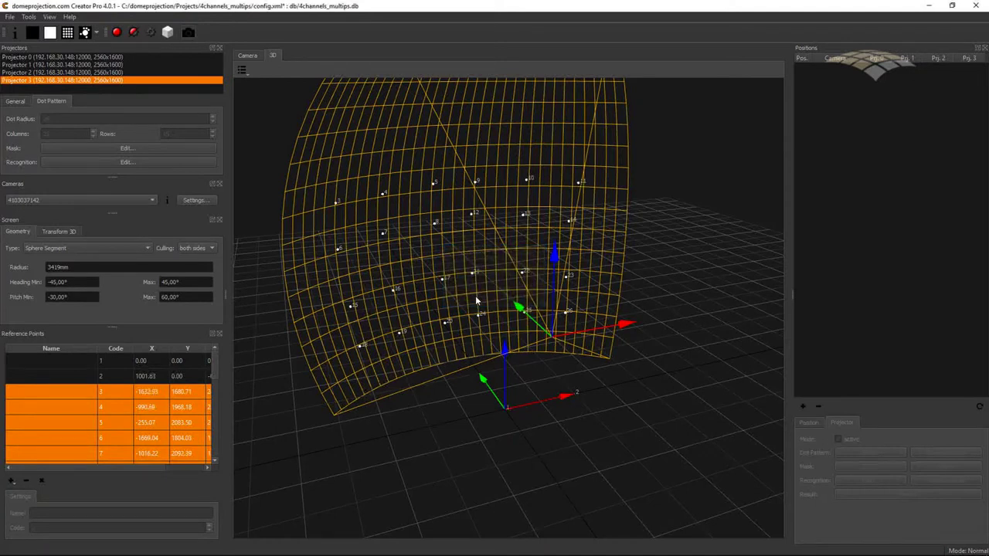
left_click(103, 405)
left_click(112, 423)
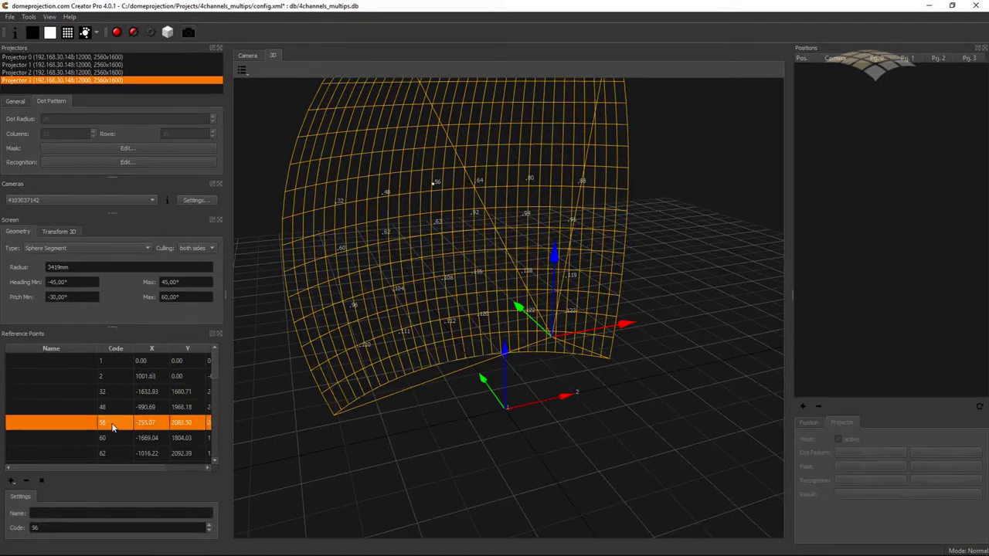
Step: Check the converted codes at the end and start of the reference point list, including the code setting of the third point
scroll(112, 422, "down", 10)
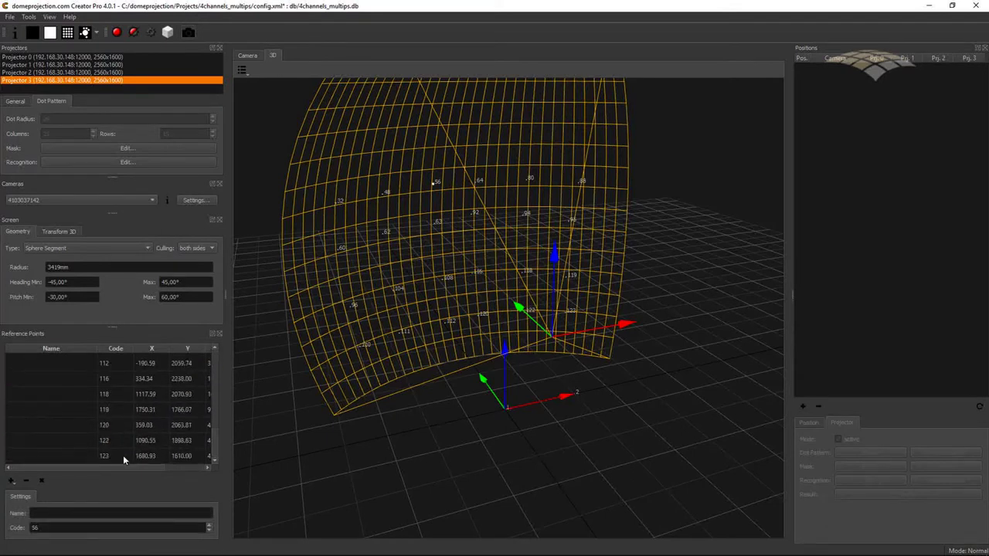
left_click(123, 455)
left_click(123, 454, "ctrl")
scroll(118, 445, "up", 10)
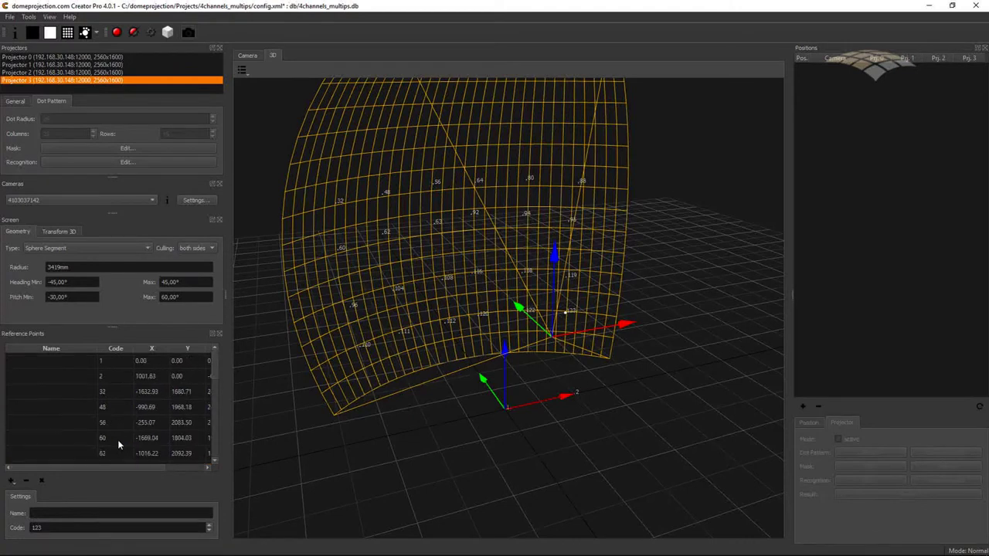
left_click(115, 396)
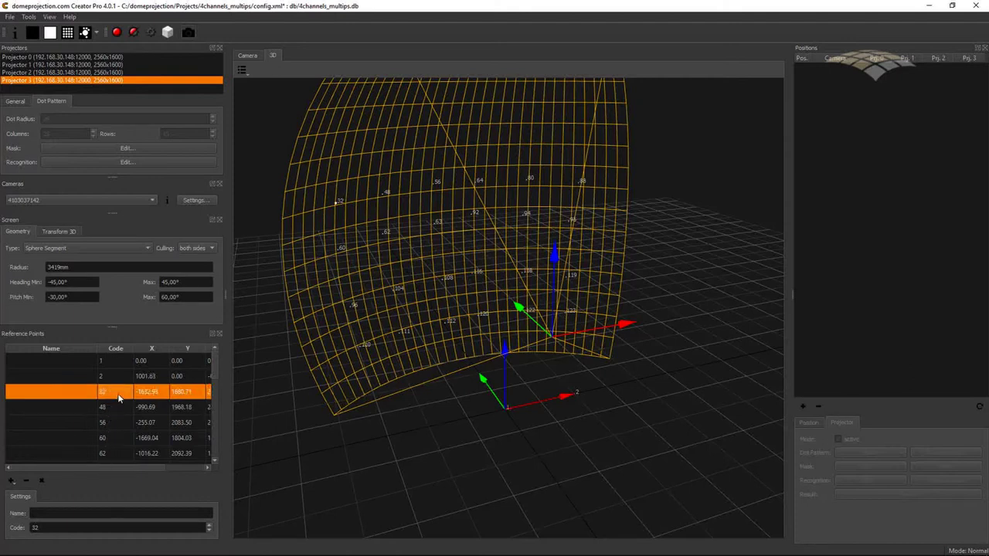
double_click(62, 529)
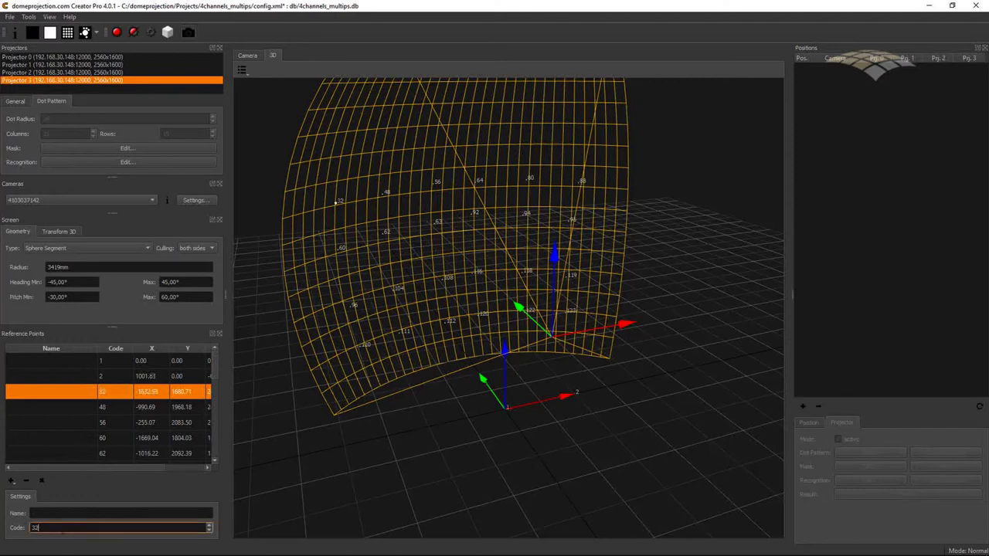
left_click(208, 530)
left_click(150, 513)
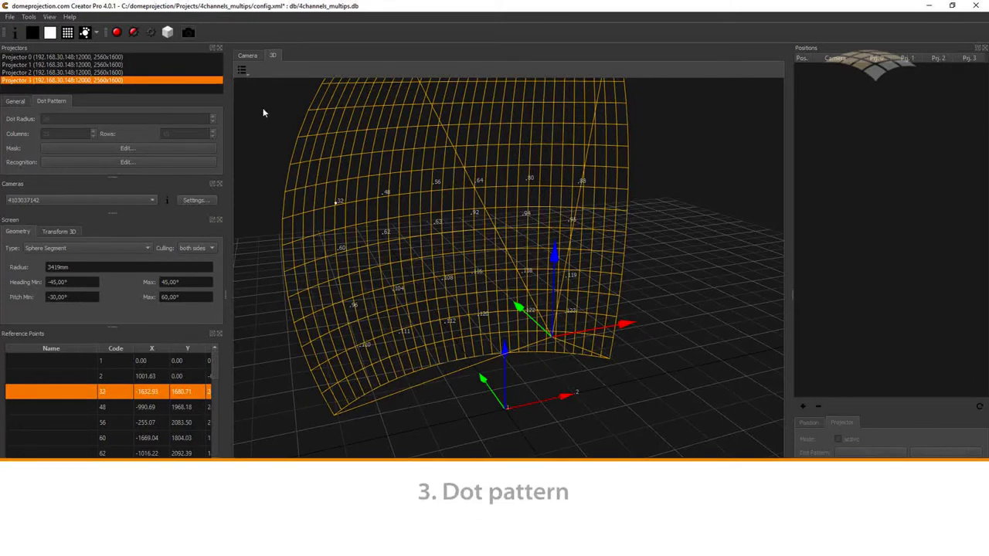
Step: Add a camera position that covers all four projectors and select its camera
left_click(98, 58)
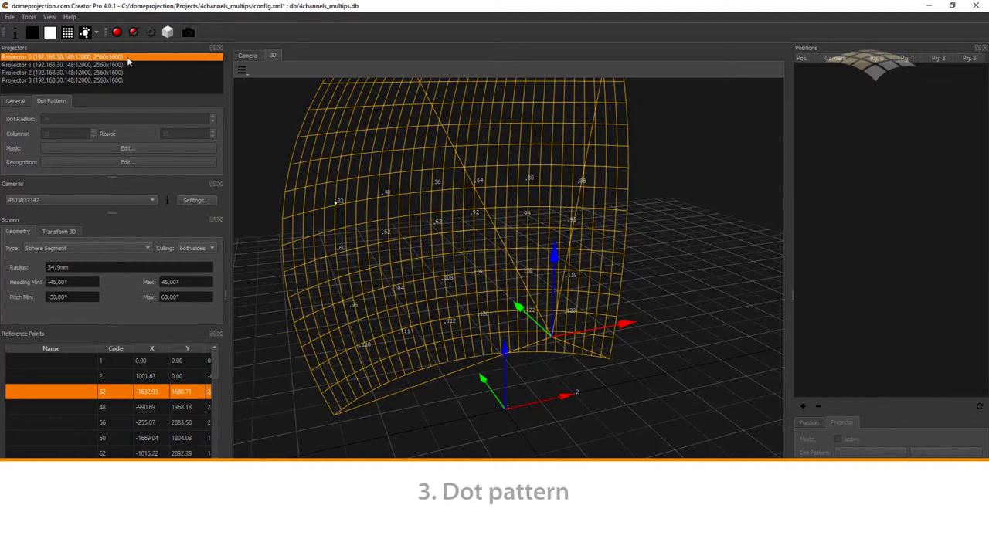
left_click_drag(129, 61, 127, 81)
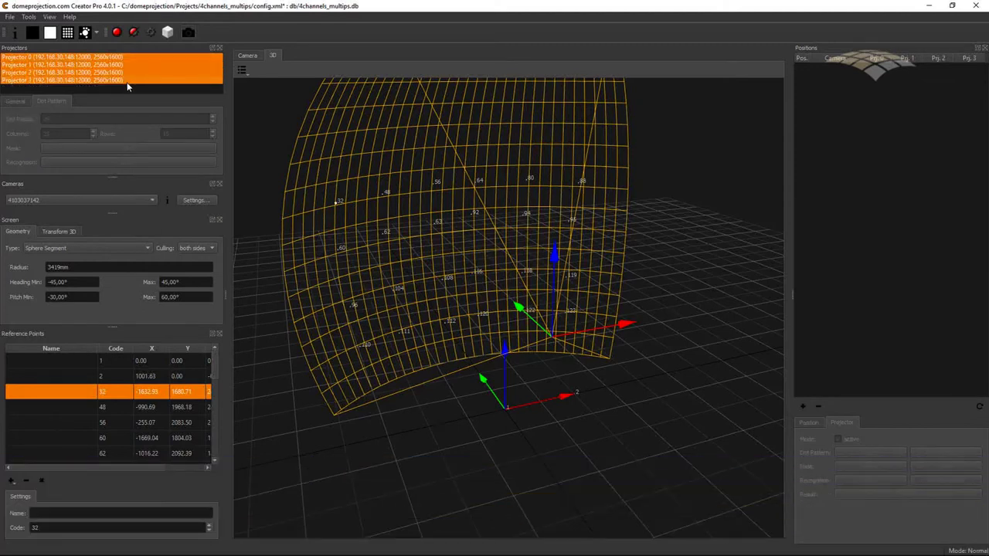
left_click(804, 408)
left_click(834, 72)
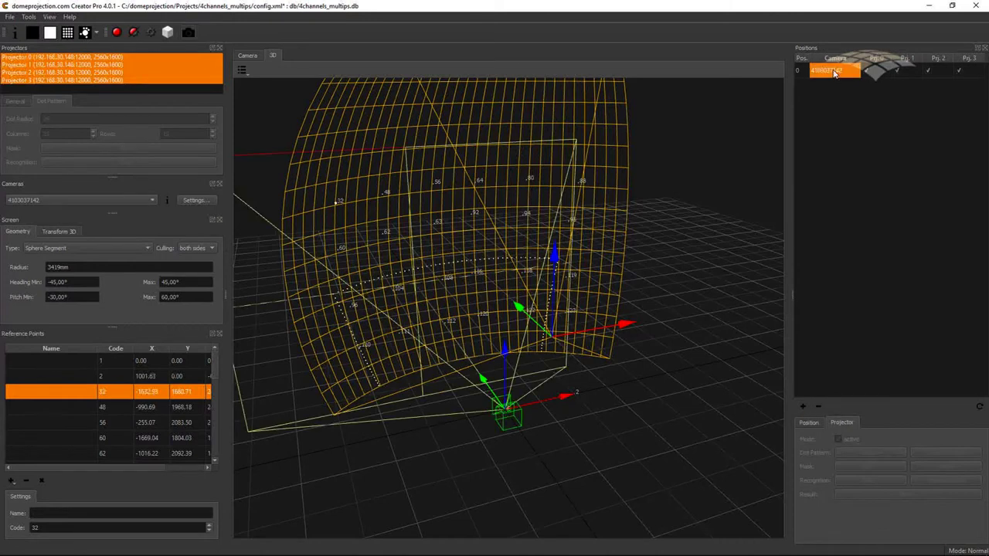
Step: Show the camera image and edit the projectors' dot pattern masks one after another, starting with projector 0
left_click(128, 56)
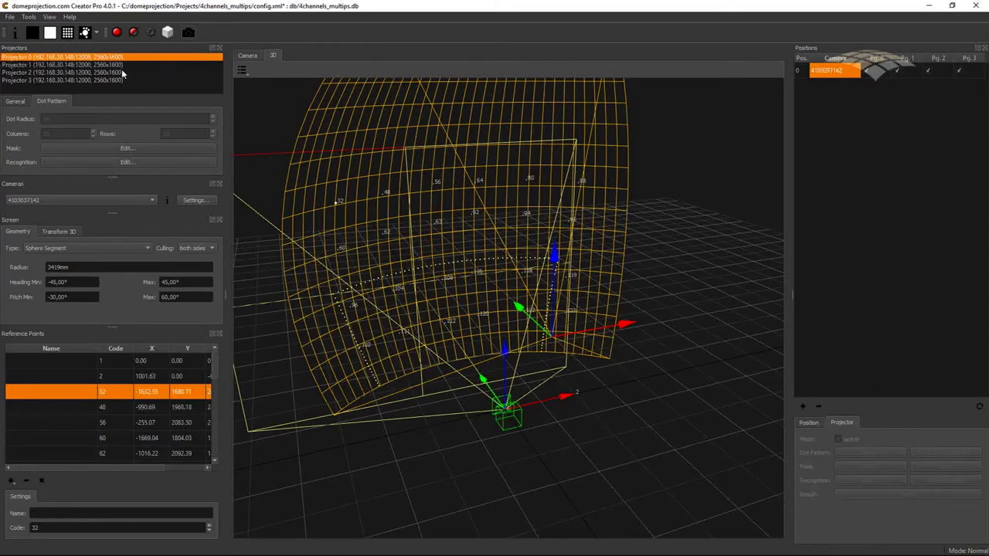
left_click(246, 56)
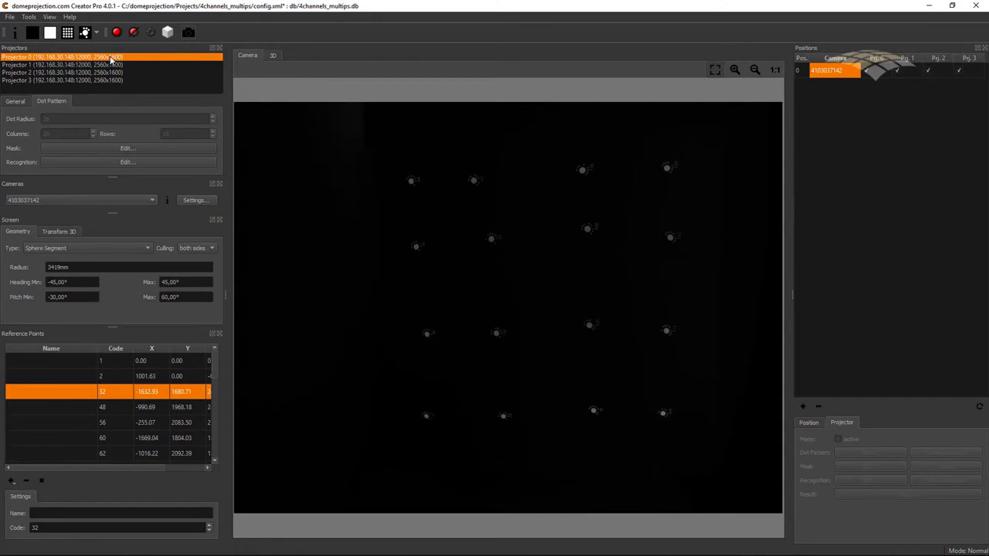
left_click_drag(112, 58, 112, 80)
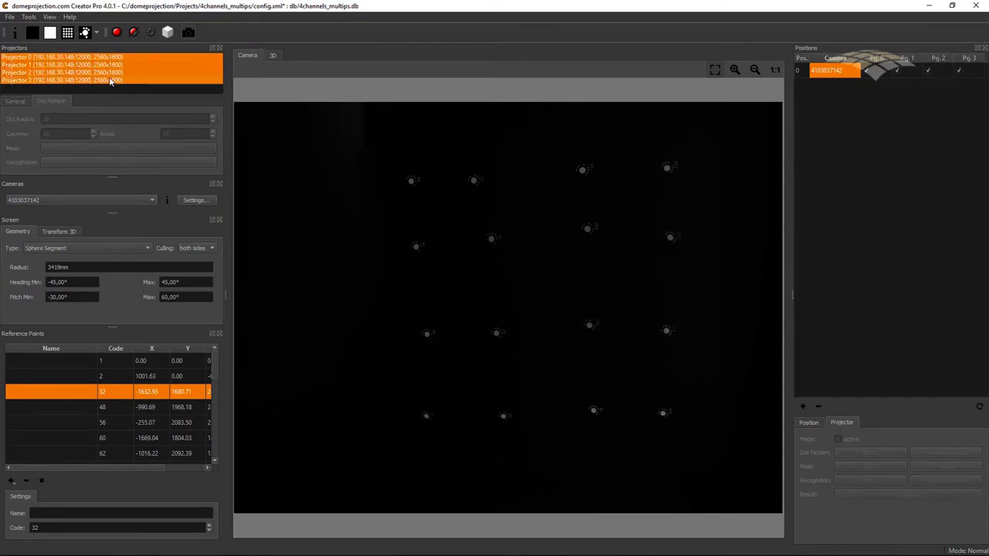
left_click(112, 57)
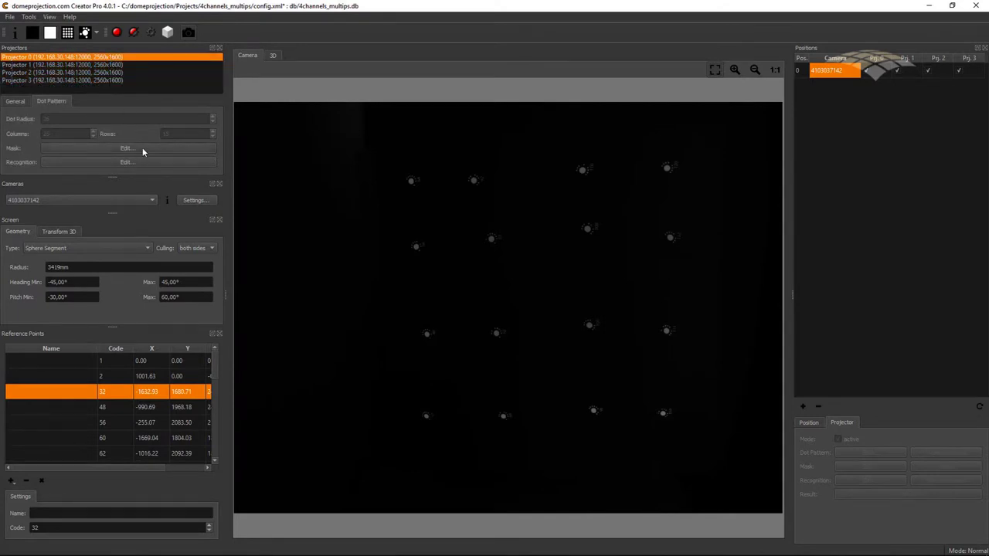
left_click(170, 147)
left_click_drag(592, 154, 417, 172)
left_click_drag(293, 155, 293, 367)
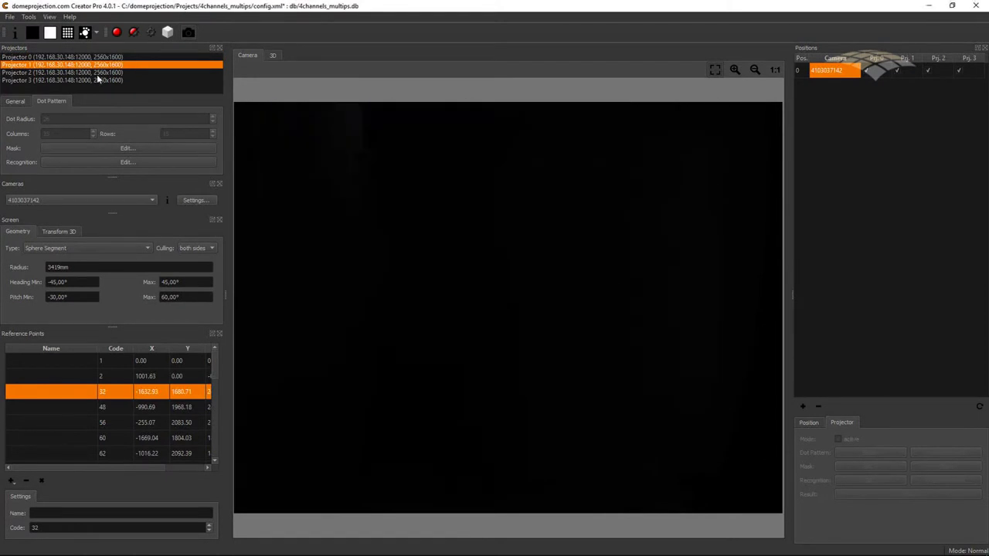
left_click_drag(293, 145, 300, 429)
left_click_drag(638, 425, 480, 392)
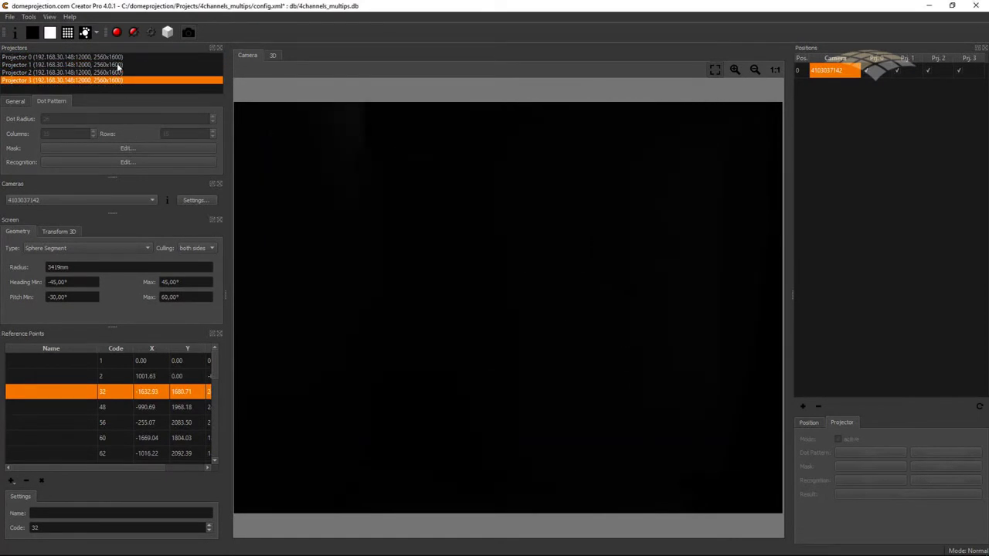
Step: Project the dot patterns of all four projectors together, followed by projector 0's pattern alone, to examine them in the camera image
left_click_drag(118, 57, 117, 81)
left_click(77, 34)
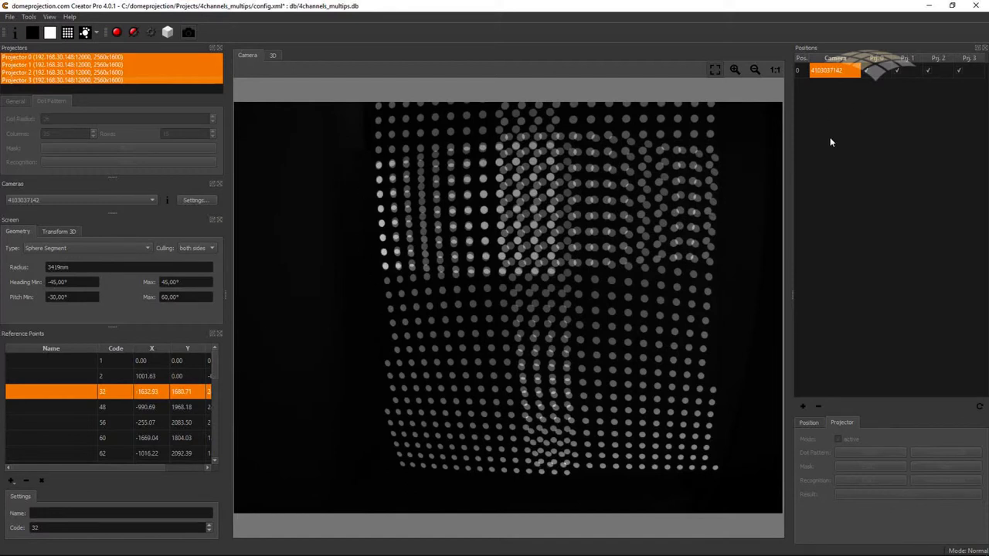
left_click(879, 72)
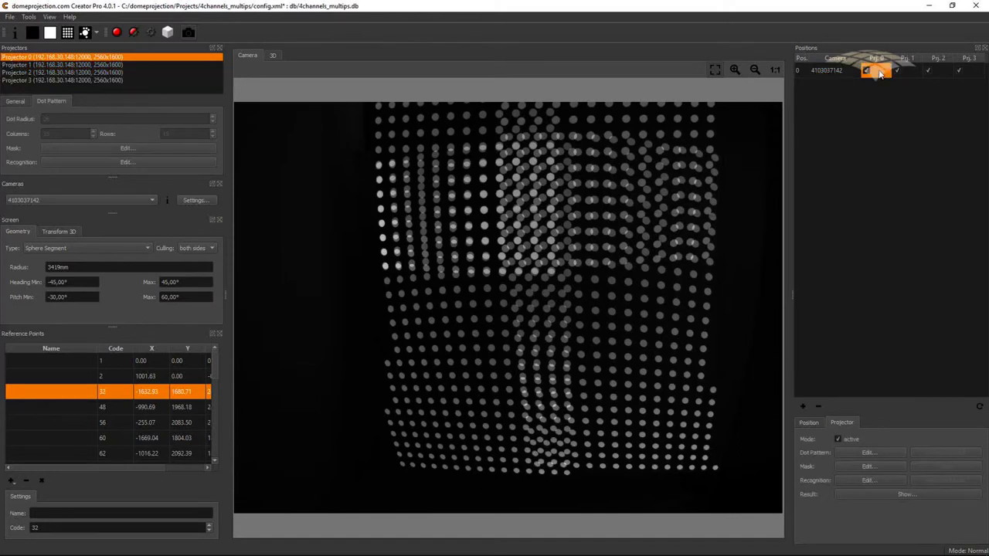
left_click(68, 34)
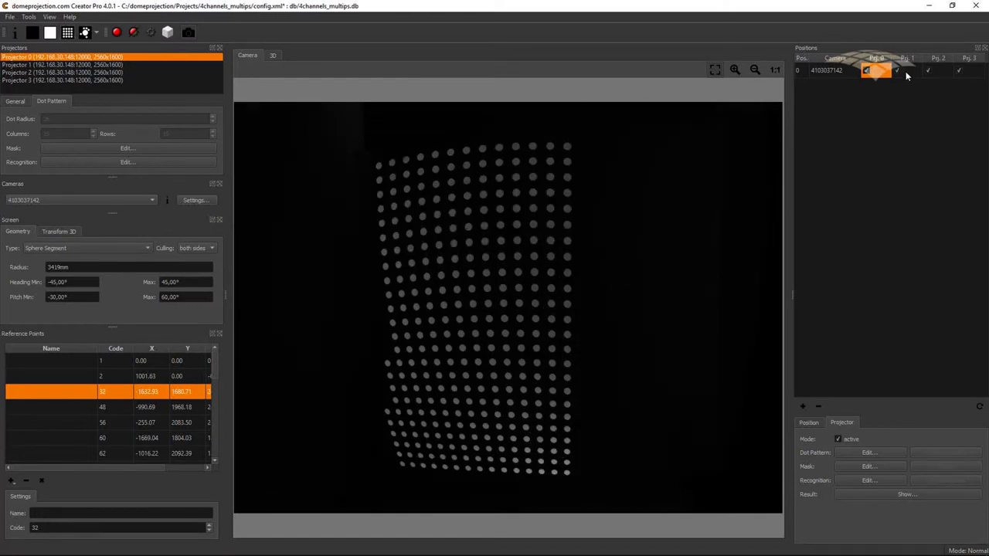
Step: Project projector 1's dot pattern and limit it to columns 0 to 10 for position 0, saving the pattern
left_click(907, 71)
left_click(68, 34)
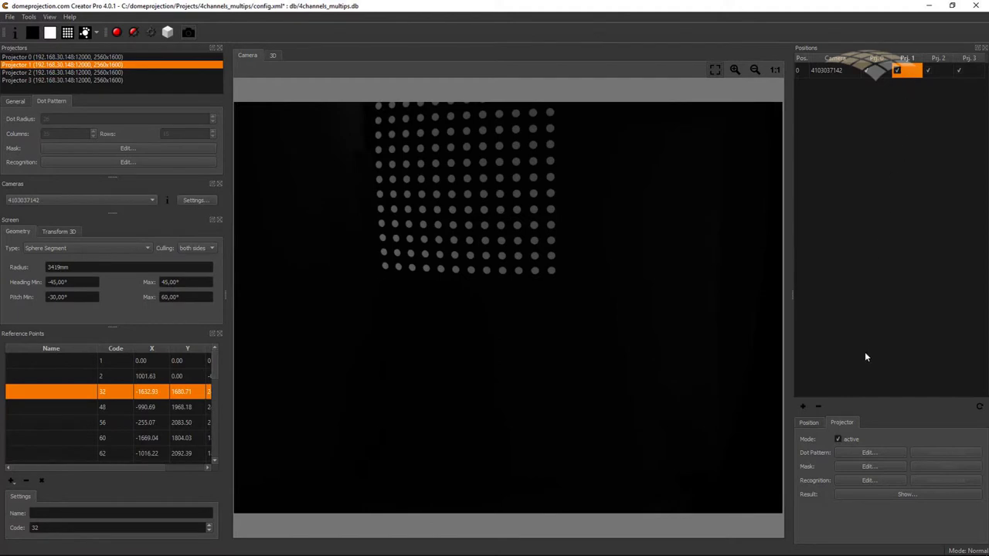
left_click(858, 455)
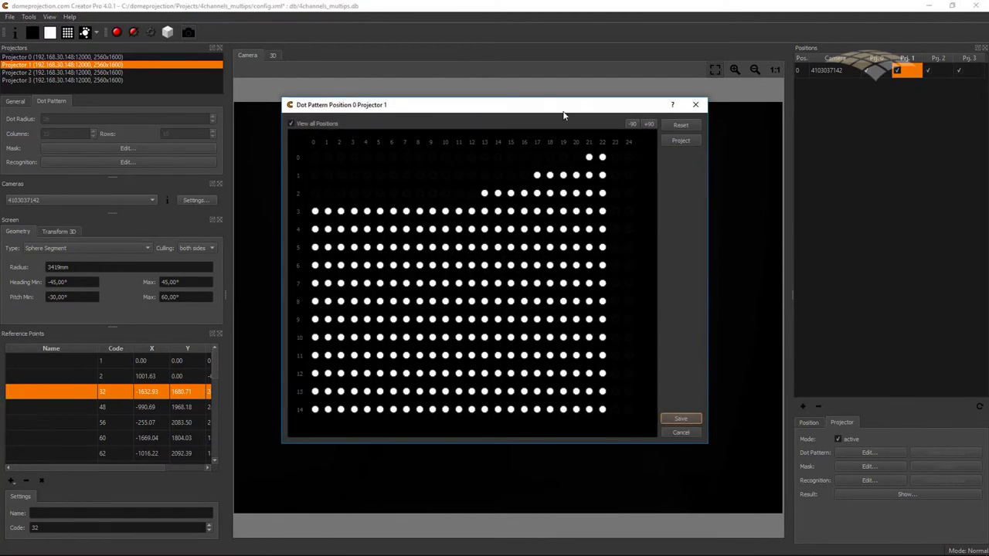
left_click_drag(552, 110, 581, 136)
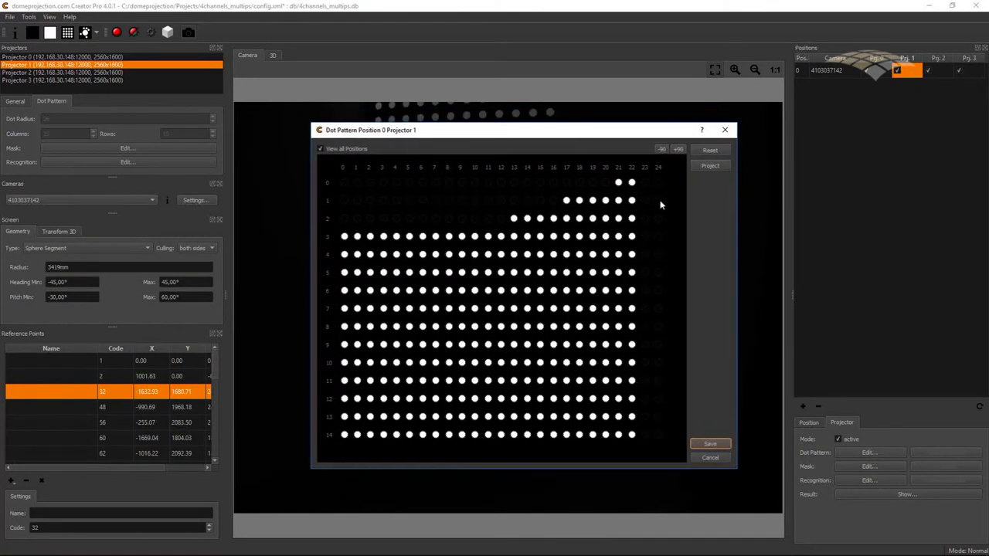
left_click_drag(660, 173, 568, 462)
left_click_drag(517, 132, 514, 165)
left_click_drag(632, 201, 482, 497)
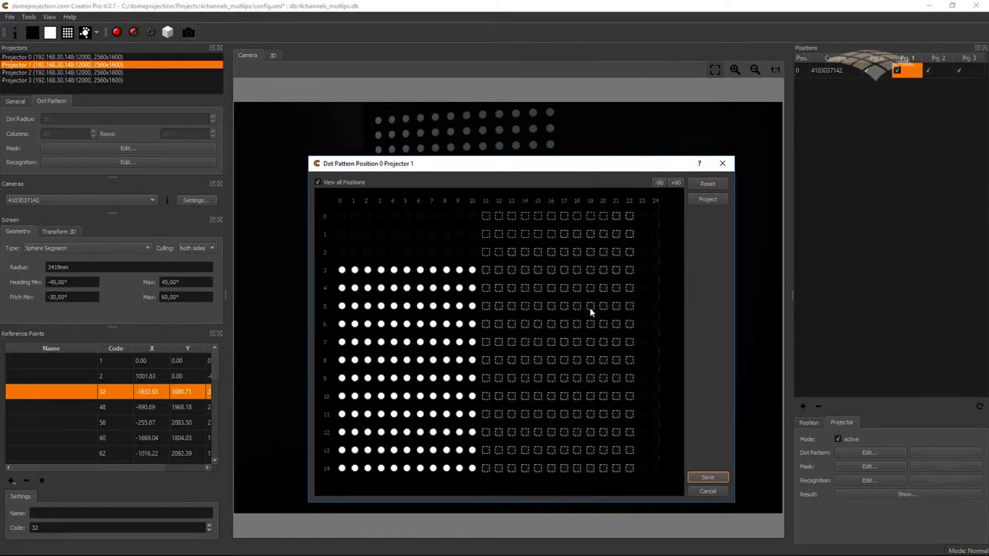
left_click(708, 478)
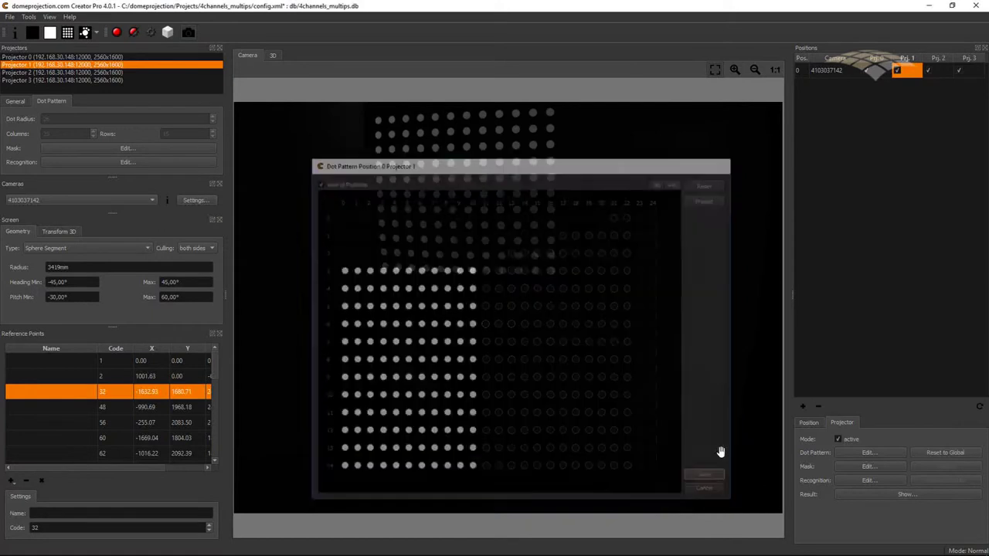
Step: Project the dot patterns of projectors 2 and 3, and limit projector 3's pattern to columns 0 to 9 for position 0
left_click(940, 72)
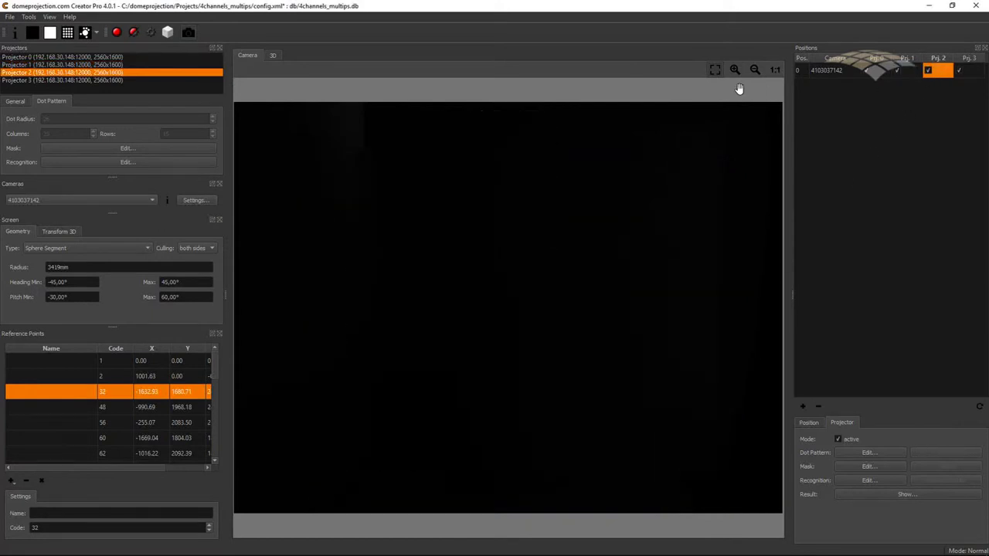
left_click(67, 33)
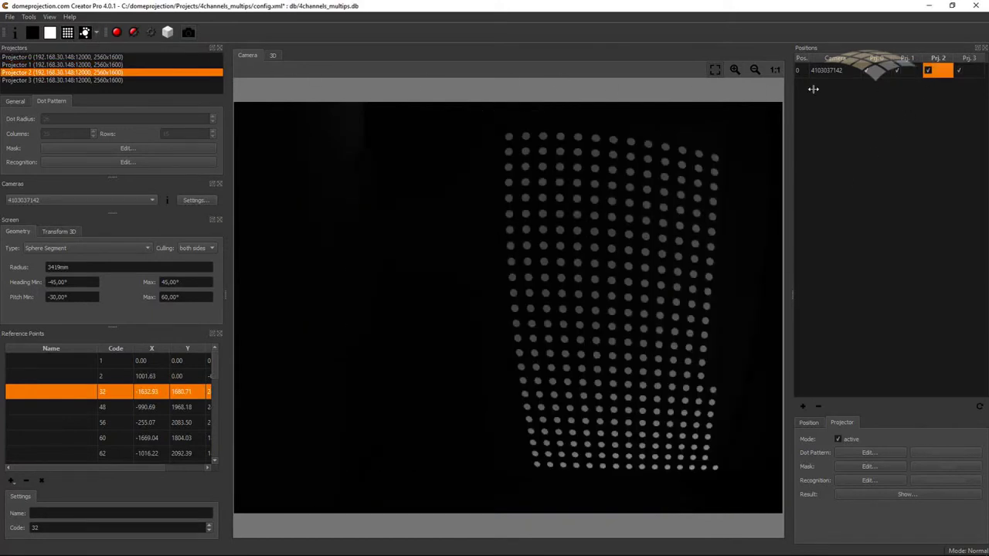
left_click(973, 76)
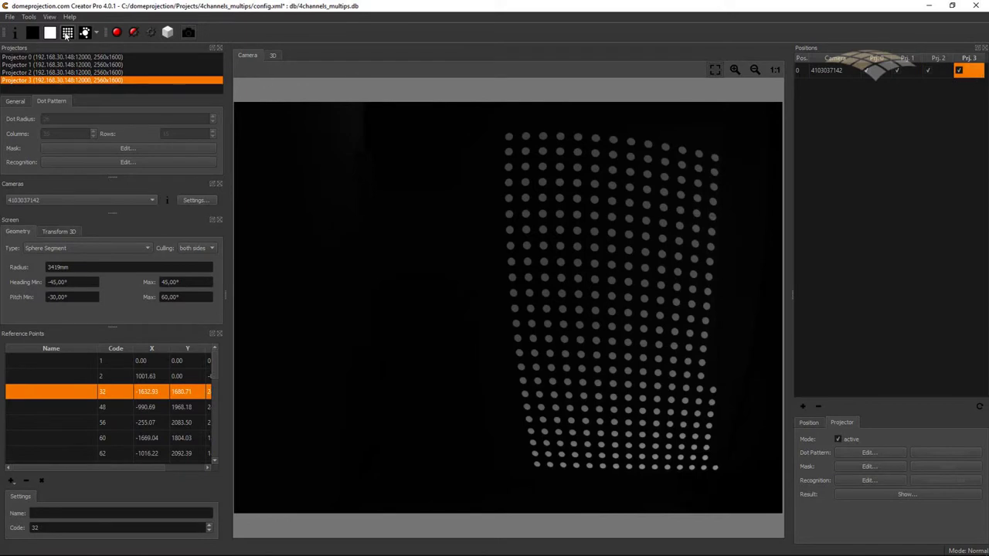
left_click(67, 33)
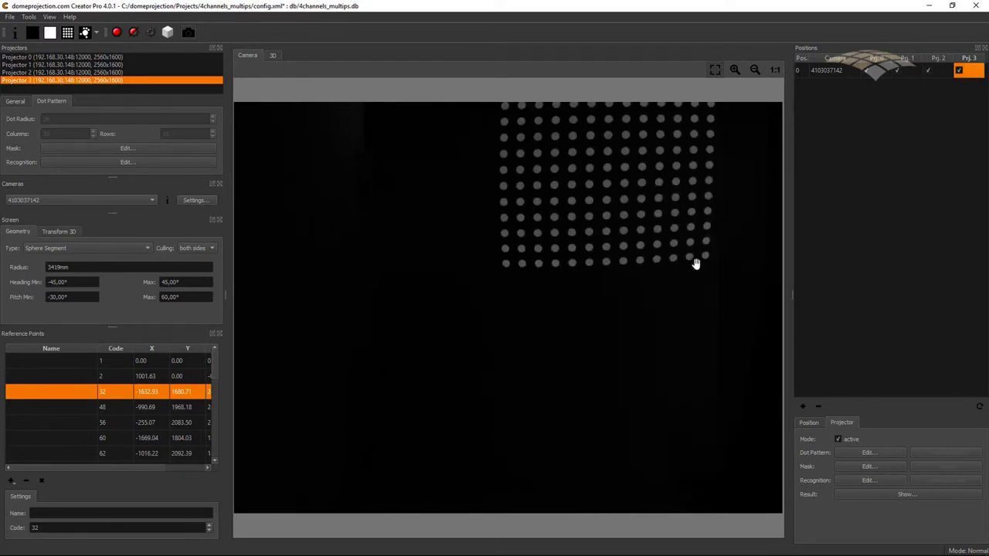
left_click(857, 451)
left_click_drag(531, 112, 309, 127)
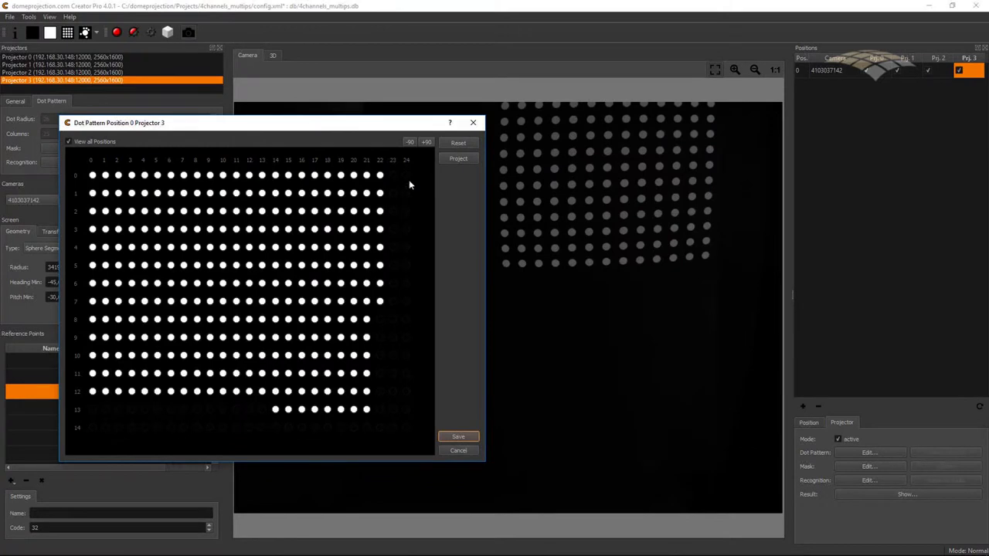
left_click_drag(407, 161, 226, 447)
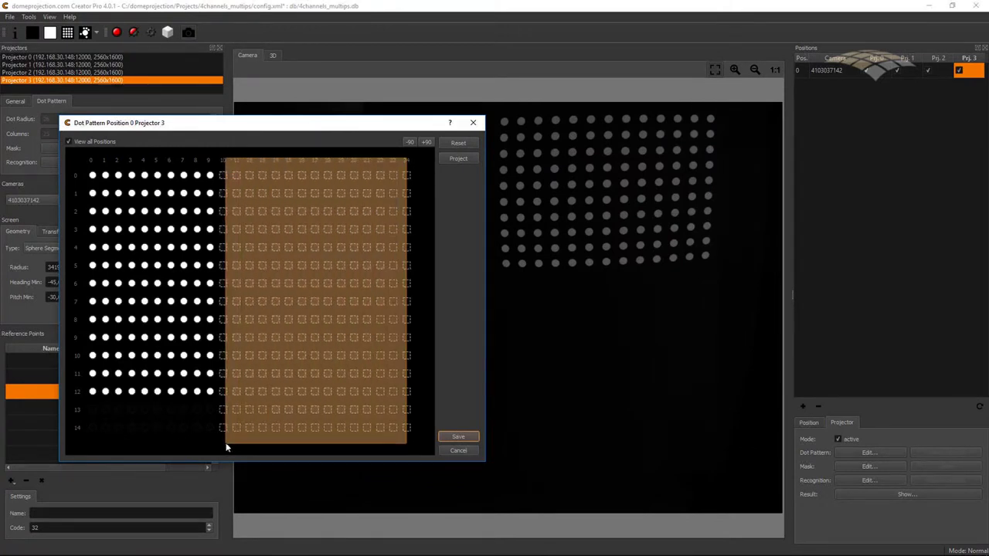
left_click(447, 438)
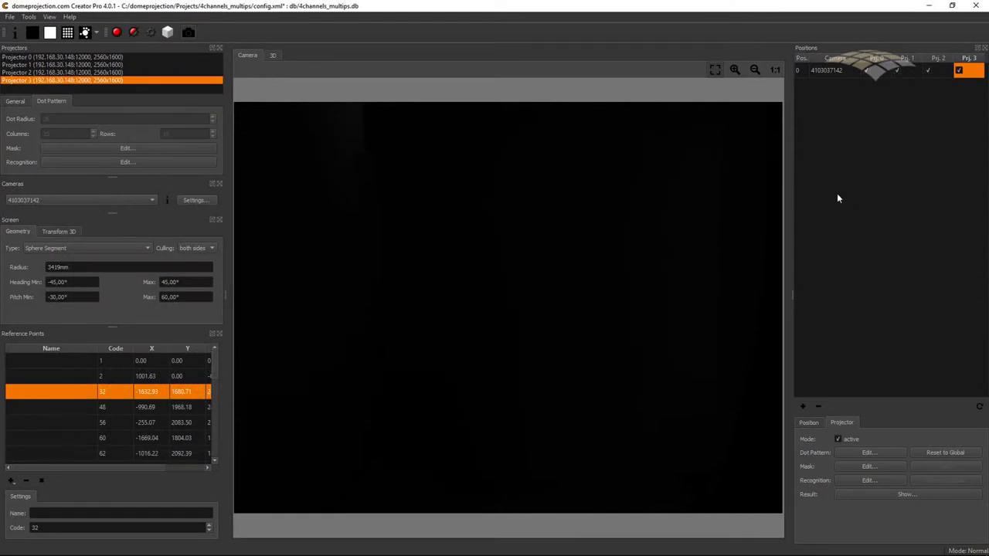
Step: Turn on the code markers for position 0 and open its Find Position window maximized
left_click(839, 74)
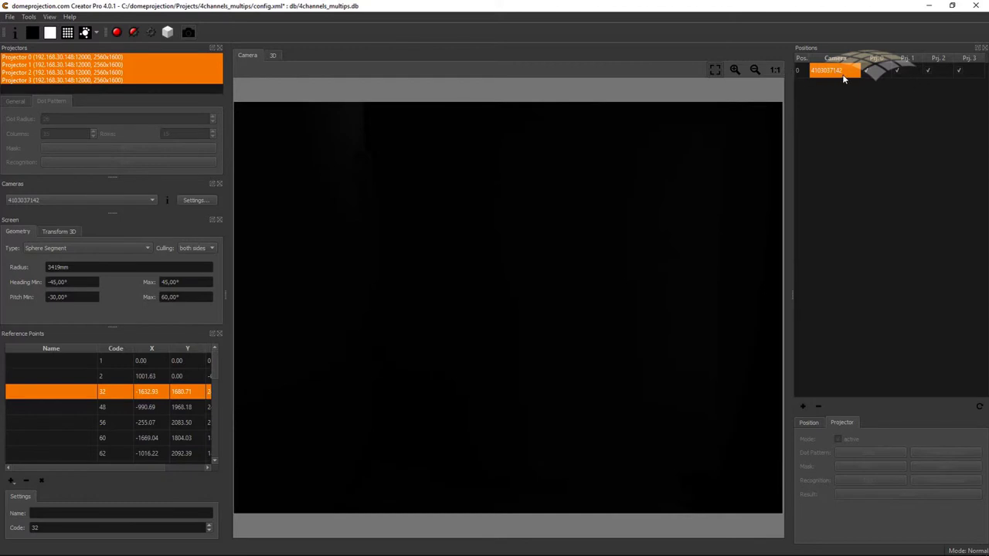
left_click(85, 33)
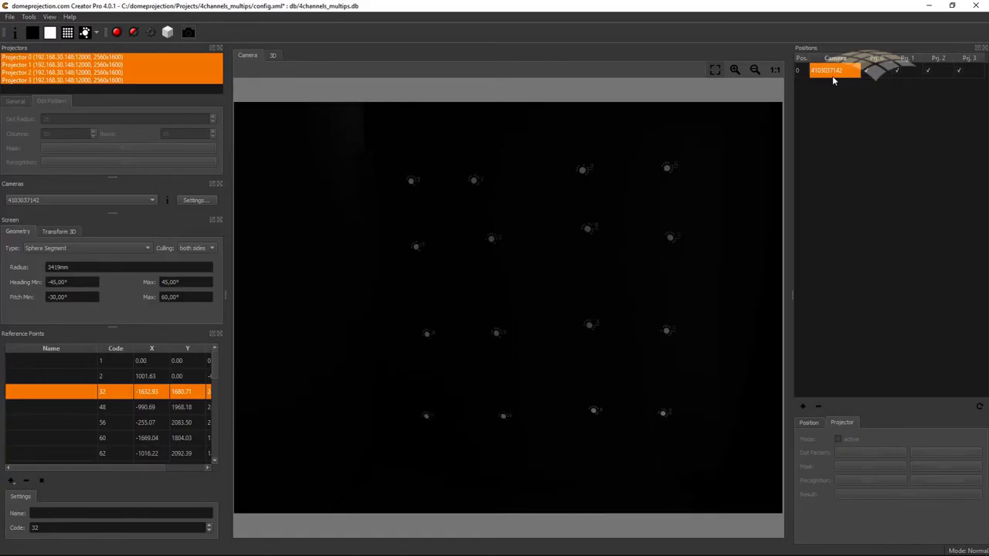
double_click(833, 74)
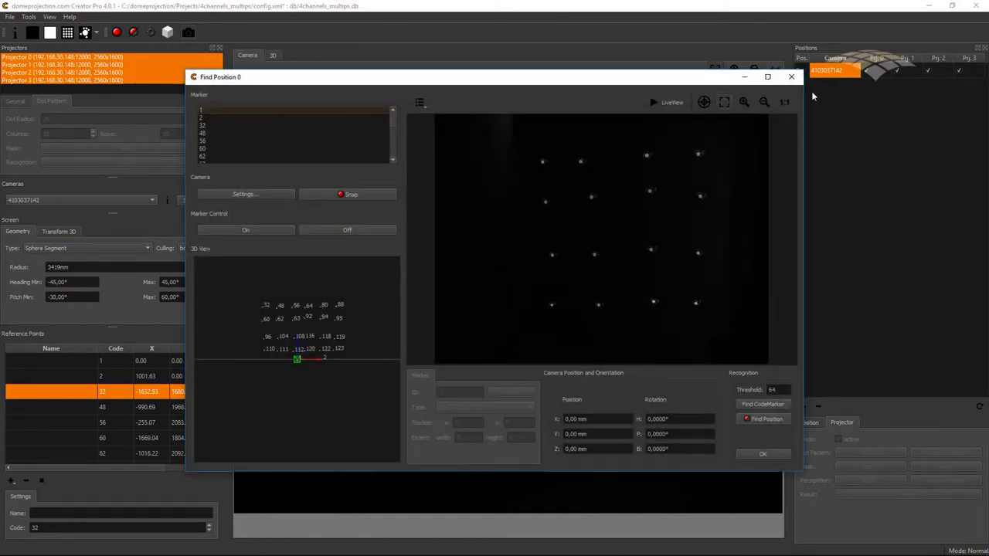
left_click(771, 75)
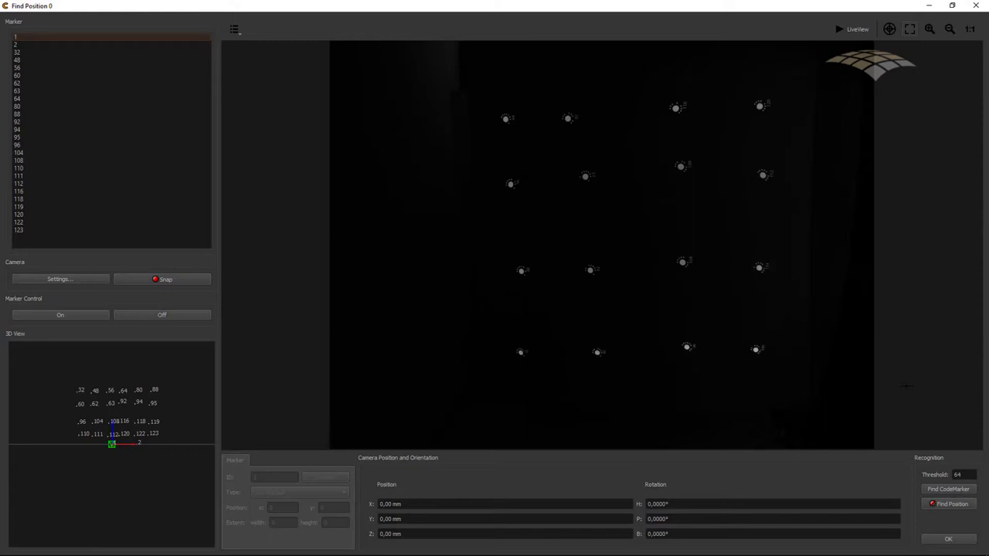
Step: Detect the code markers in position 0's image, calculate the camera position from them, check it in 3D, and accept it
left_click(947, 489)
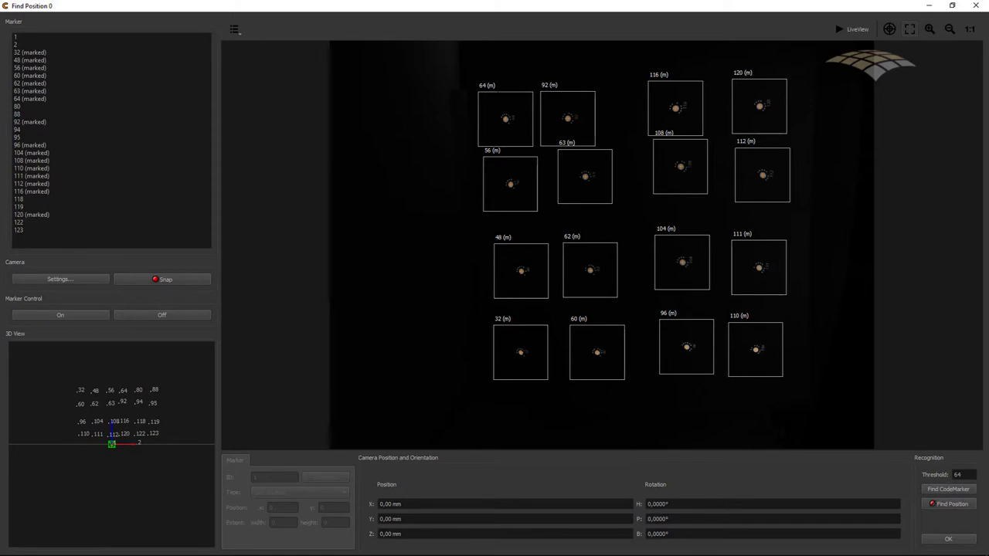
left_click(963, 508)
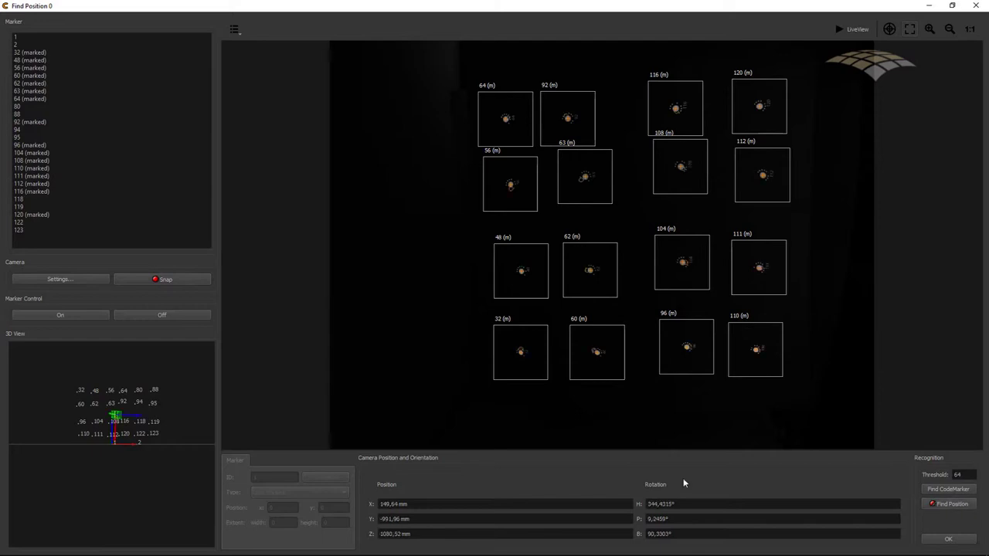
left_click_drag(143, 464, 140, 442)
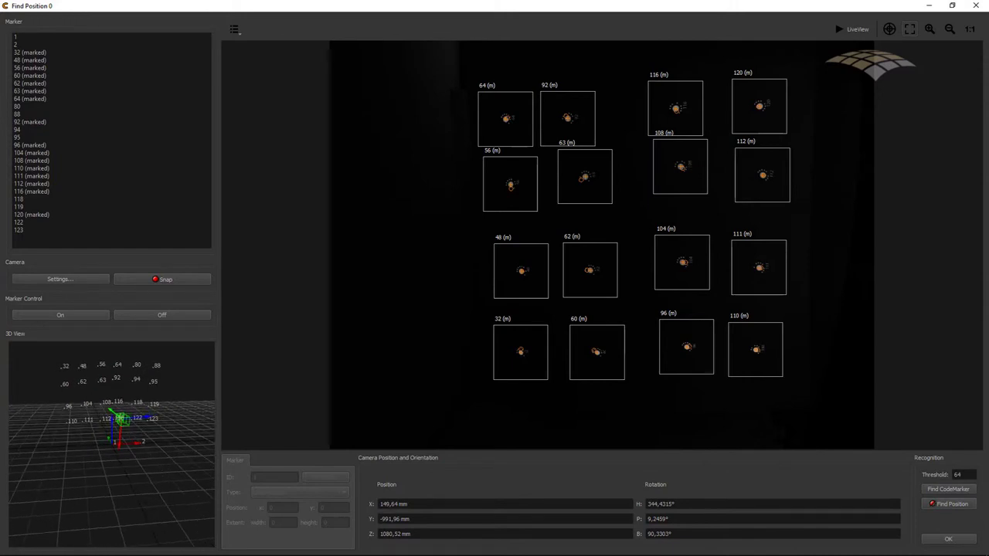
left_click(948, 541)
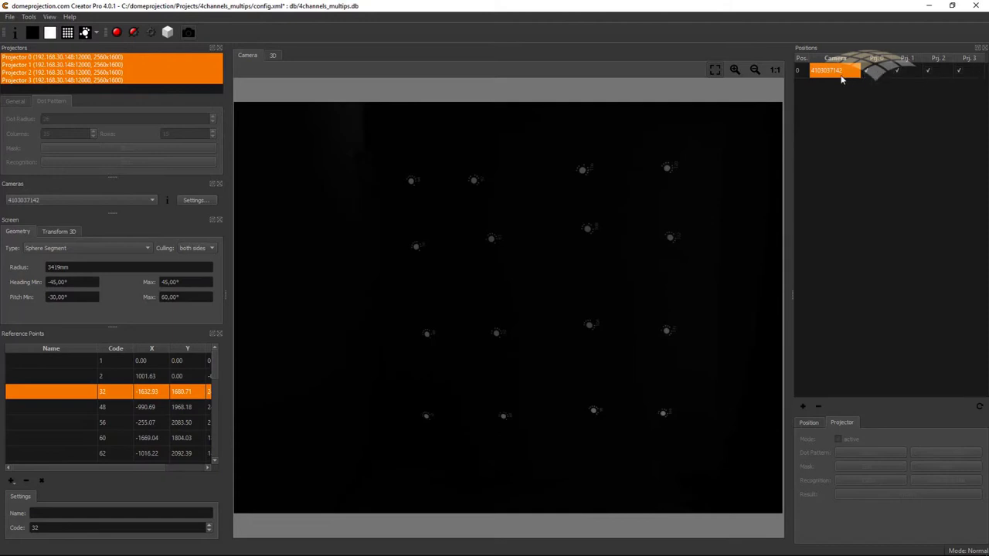
Step: Project white and black for camera position 0, and run its calibration across all four projectors
left_click(880, 71)
left_click(836, 74)
left_click(49, 33)
left_click(32, 32)
left_click(135, 33)
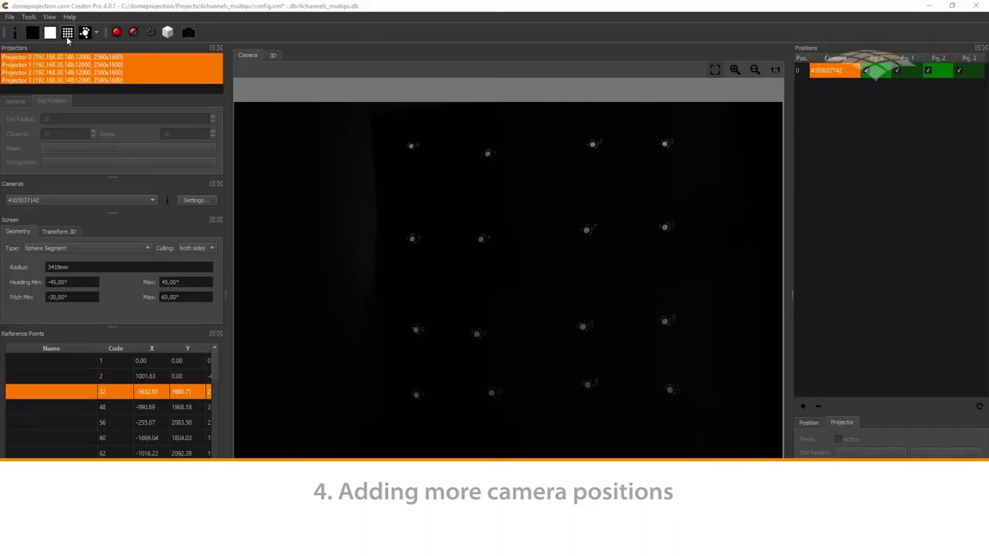
Step: Add camera position 1 while projecting white, and project the dot patterns of all four projectors
left_click(50, 33)
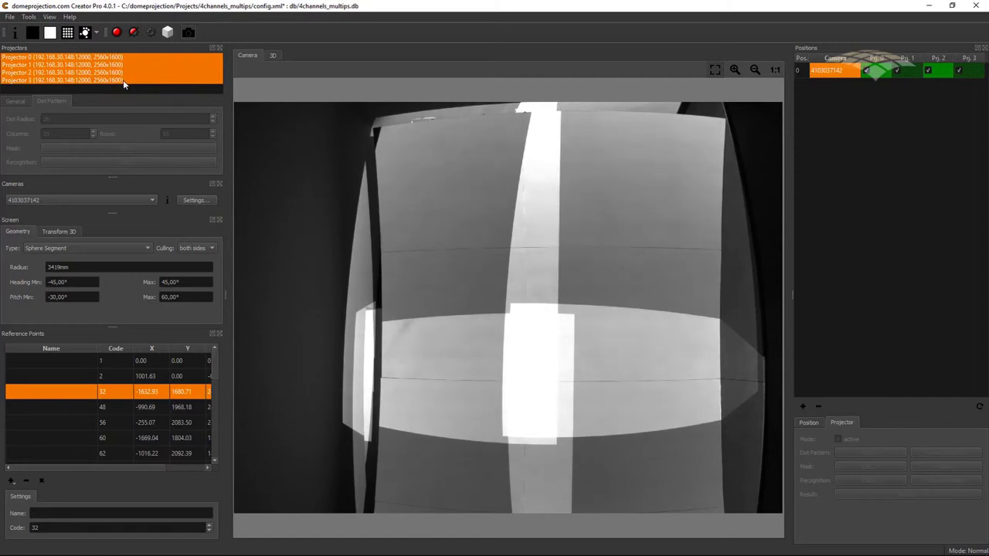
left_click(804, 407)
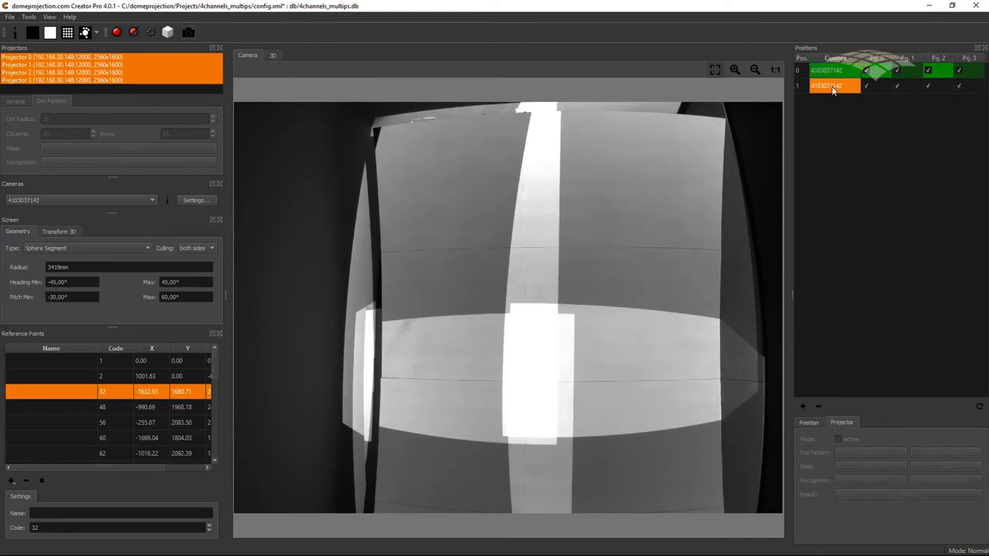
left_click(67, 33)
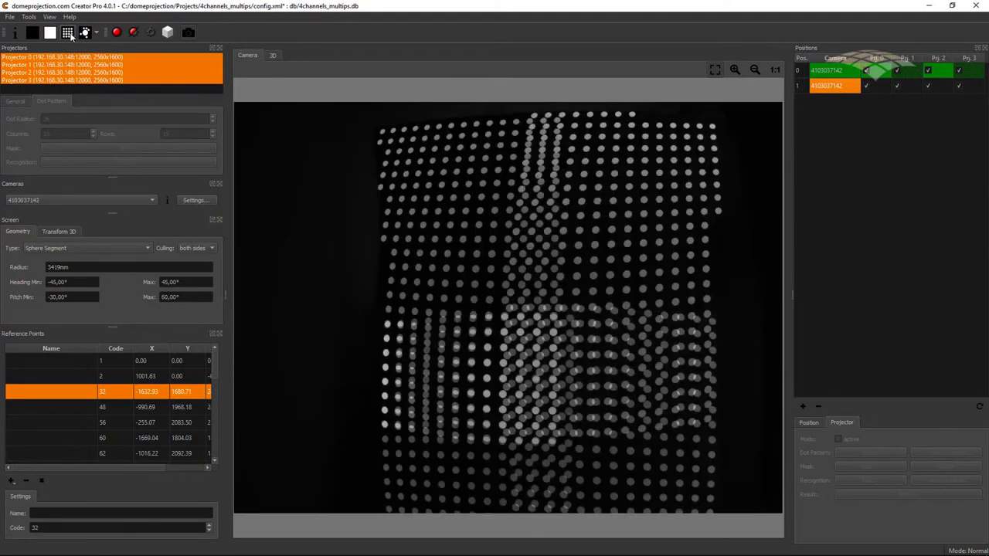
Step: Switch off all dots of projector 0's pattern for position 1 and save the pattern
left_click(884, 89)
left_click(893, 452)
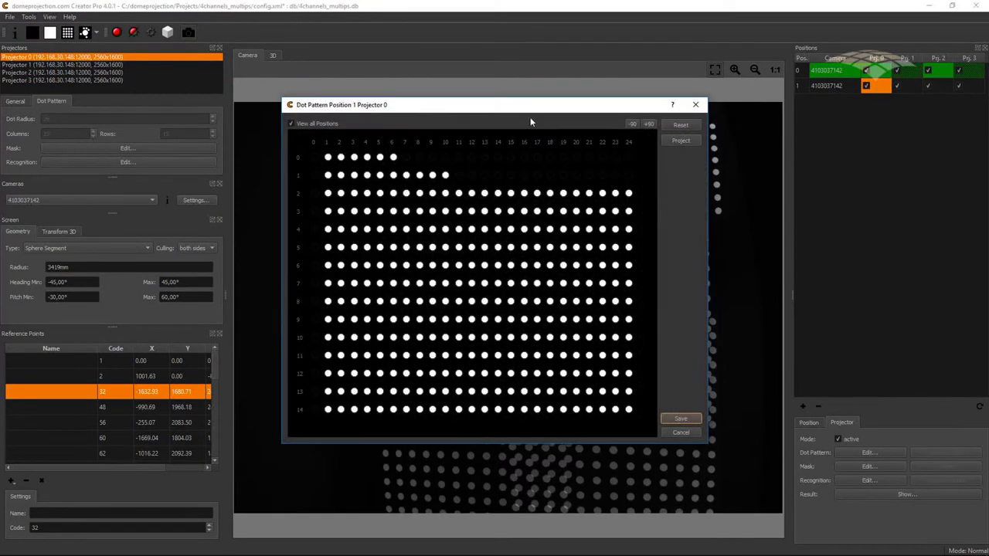
left_click_drag(514, 120, 669, 422)
left_click(883, 403)
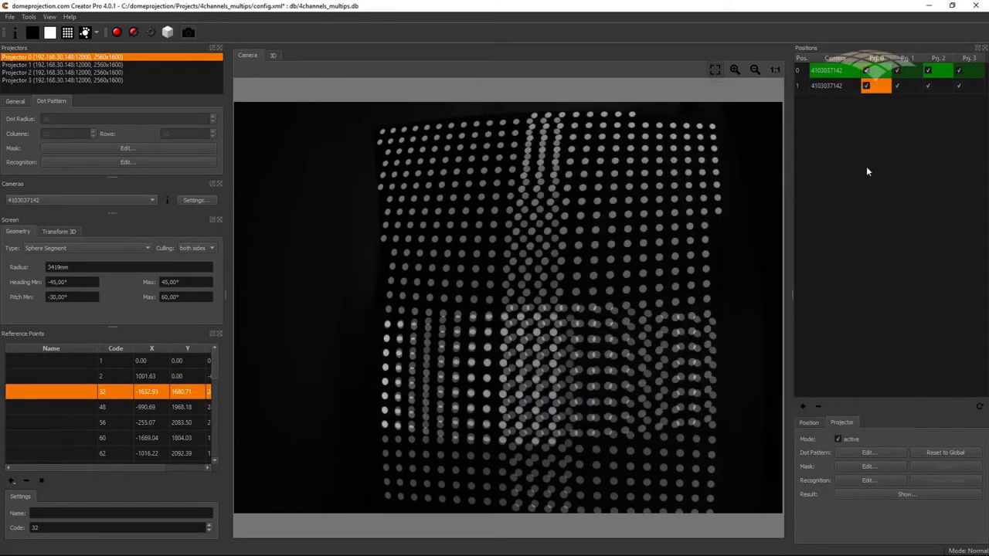
Step: Switch off all dots of projector 2's pattern for position 1, save it, and project the dot patterns of all projectors
left_click(938, 85)
left_click(886, 454)
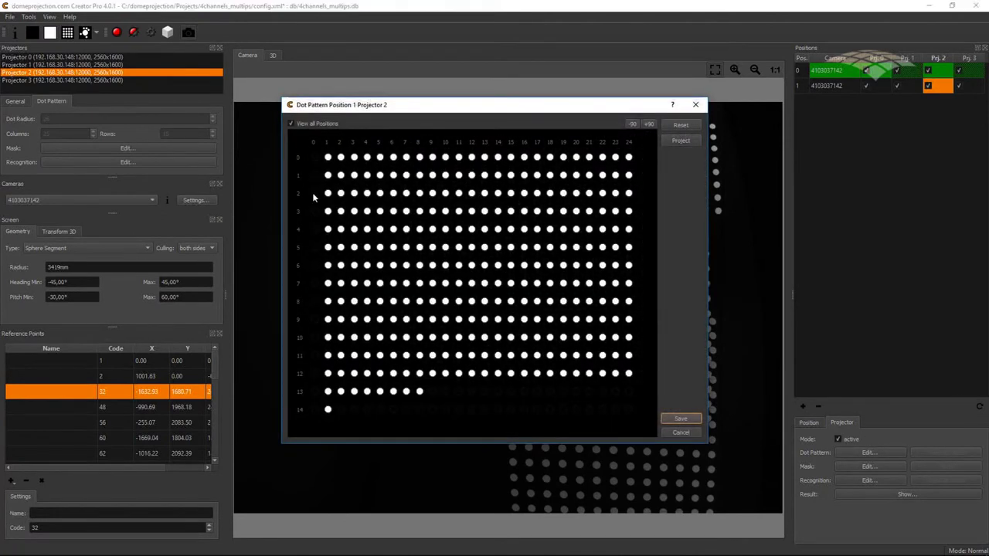
left_click_drag(409, 108, 270, 68)
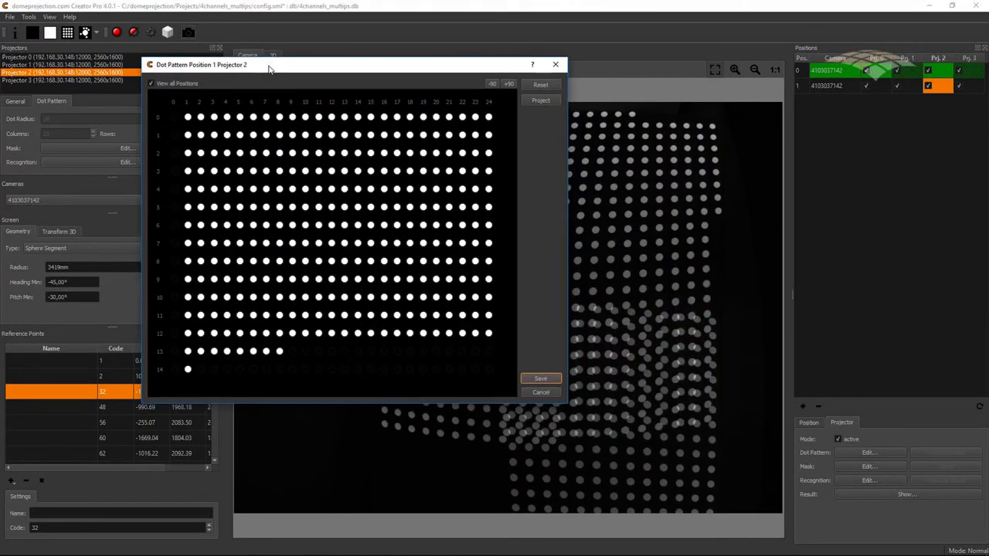
left_click_drag(165, 95, 323, 400)
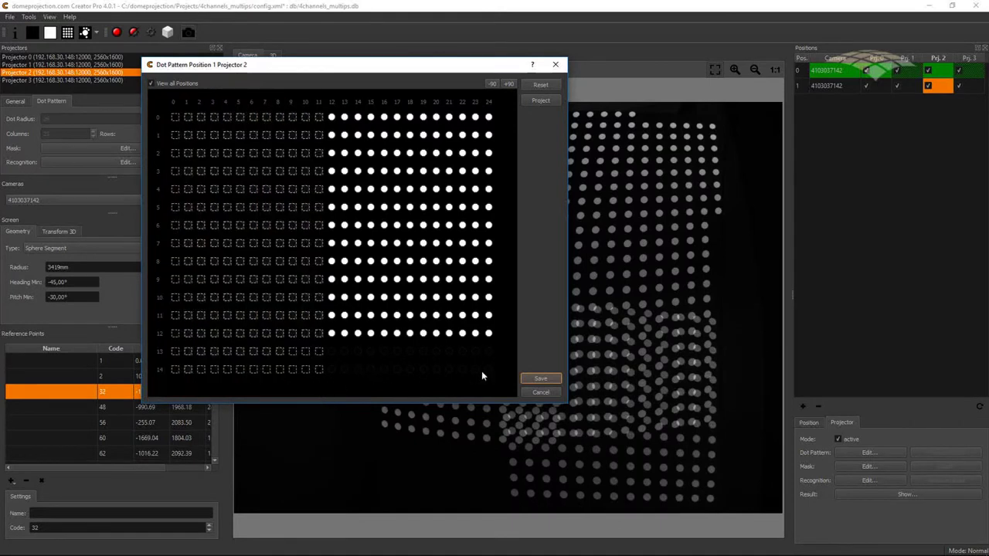
left_click(541, 379)
key("ctrl+a")
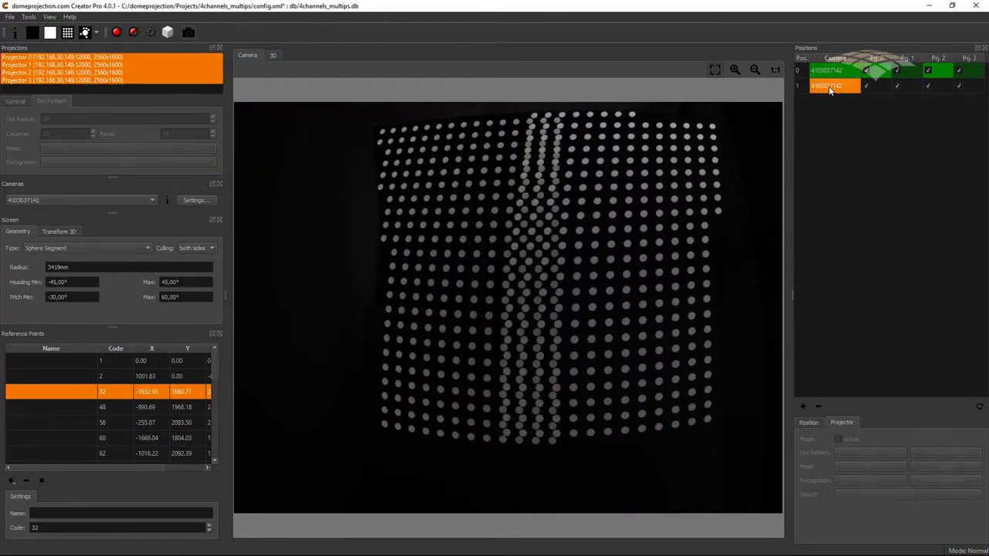
left_click(67, 34)
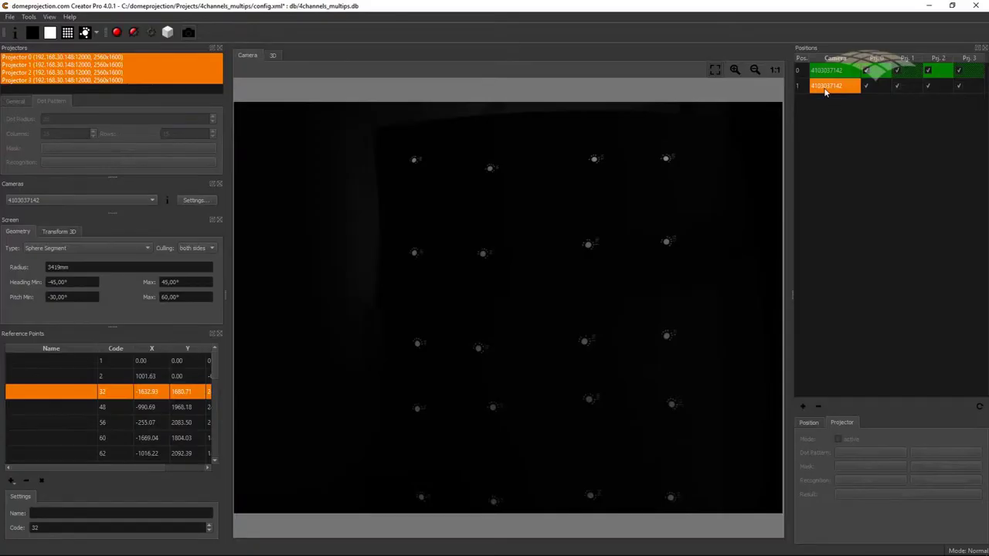
Step: Detect the code markers for position 1, calculate and accept its camera position, and run the calibration for this position
double_click(824, 92)
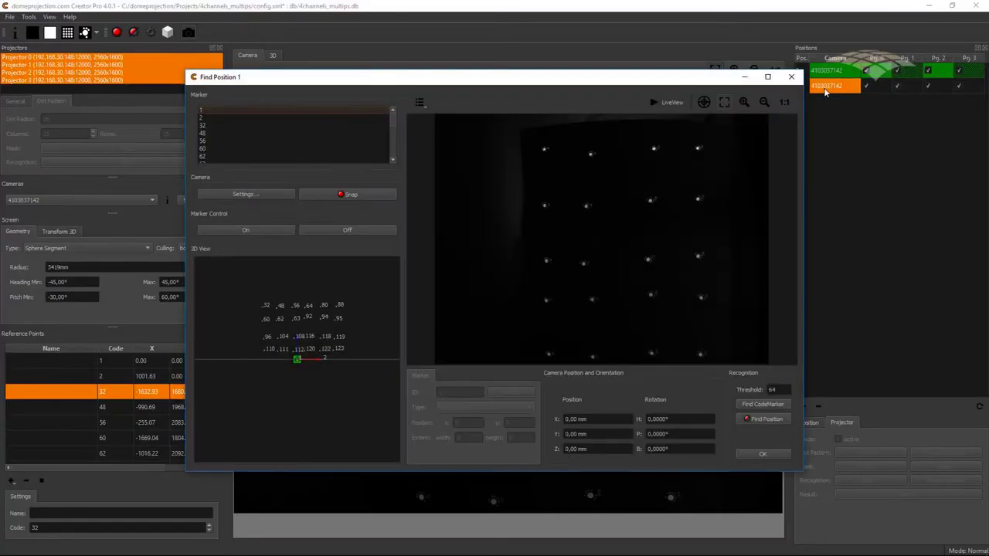
left_click(776, 410)
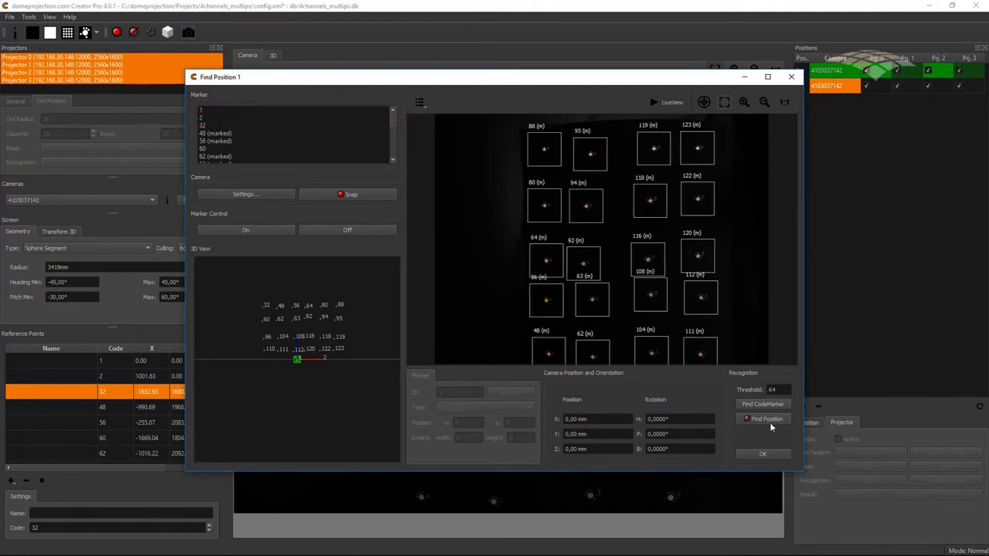
left_click(771, 420)
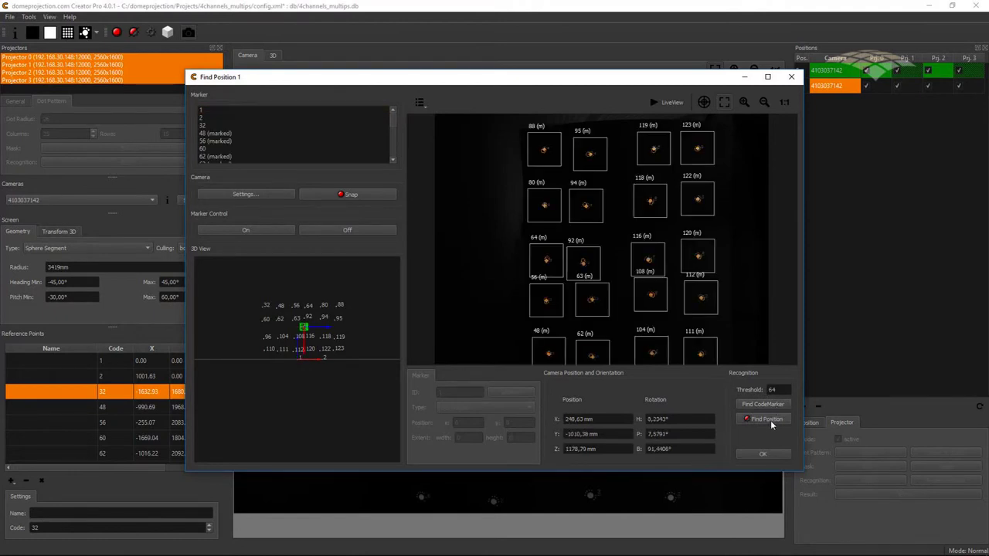
left_click(764, 455)
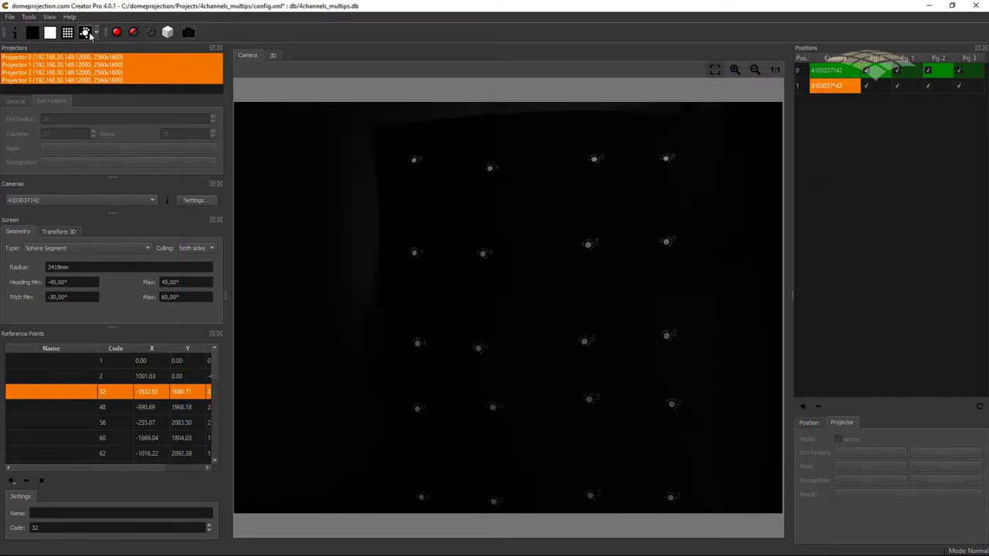
left_click(134, 33)
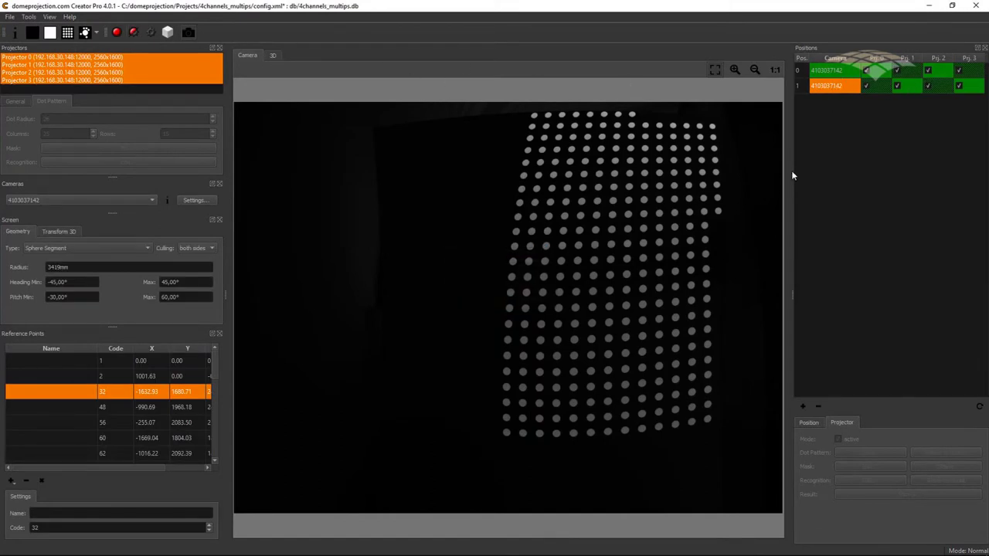
Step: Set the project's 3D generation position combination to Blend
left_click(10, 17)
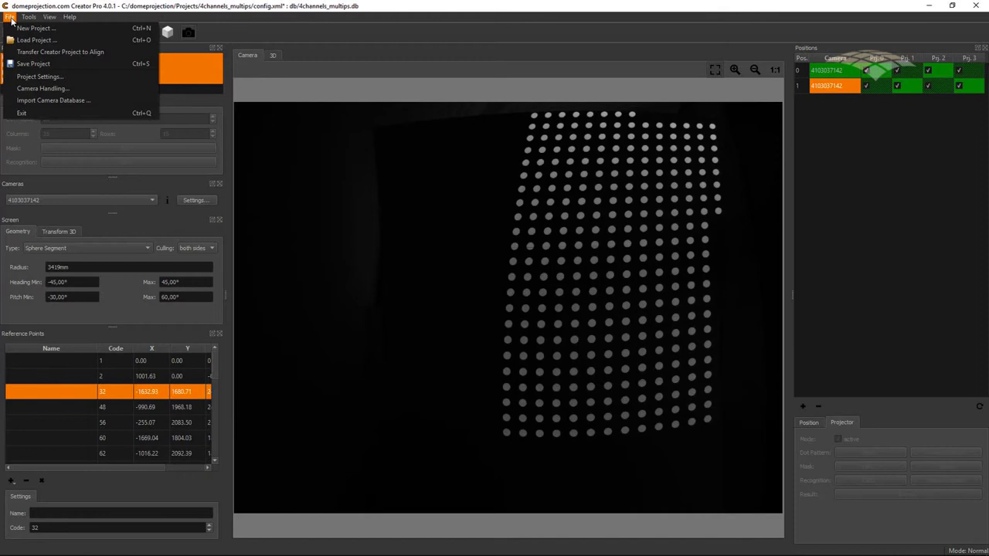
left_click(38, 78)
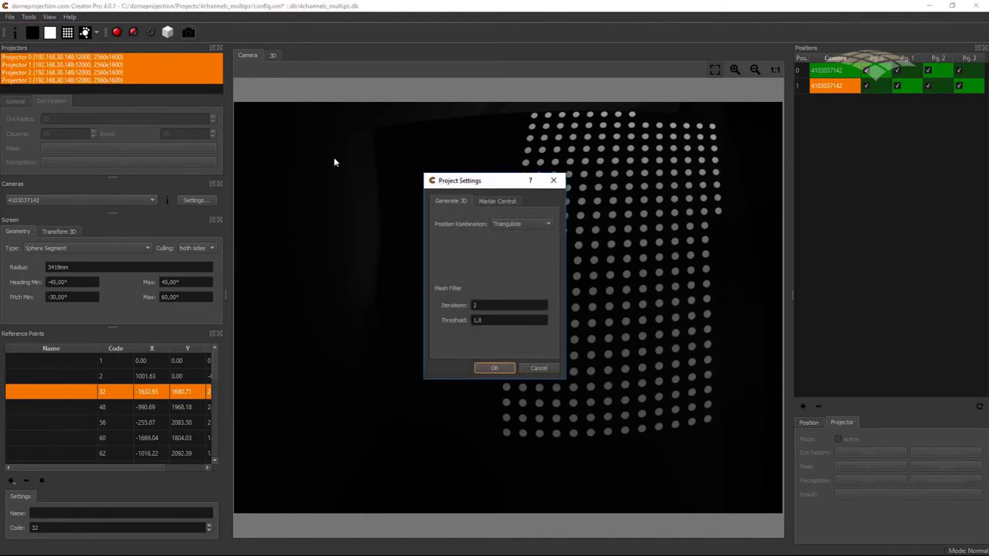
left_click(550, 223)
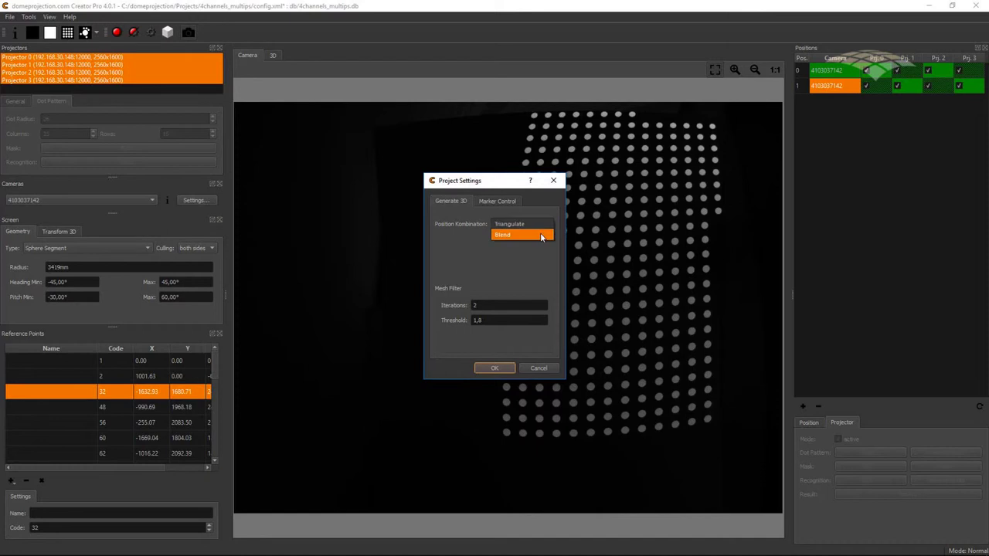
left_click(539, 233)
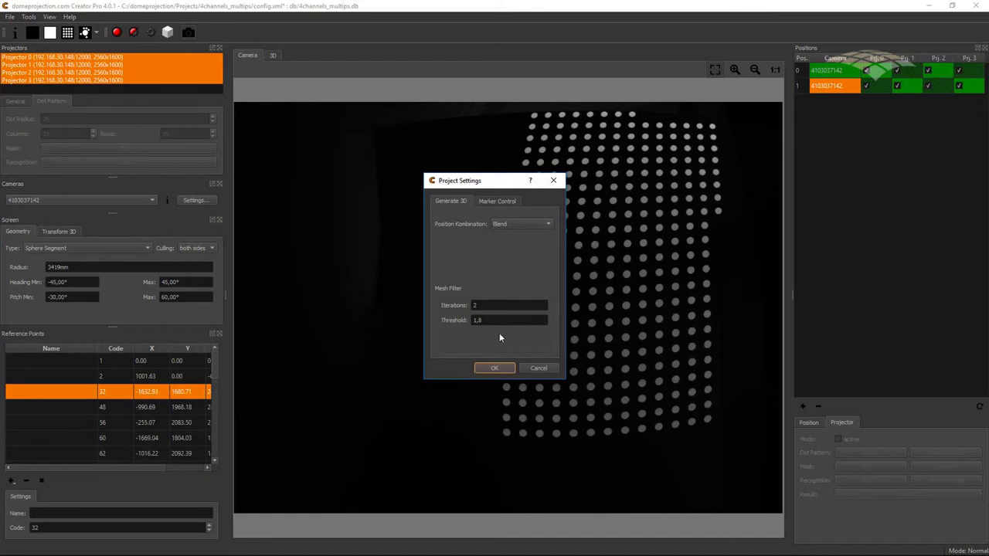
left_click(494, 368)
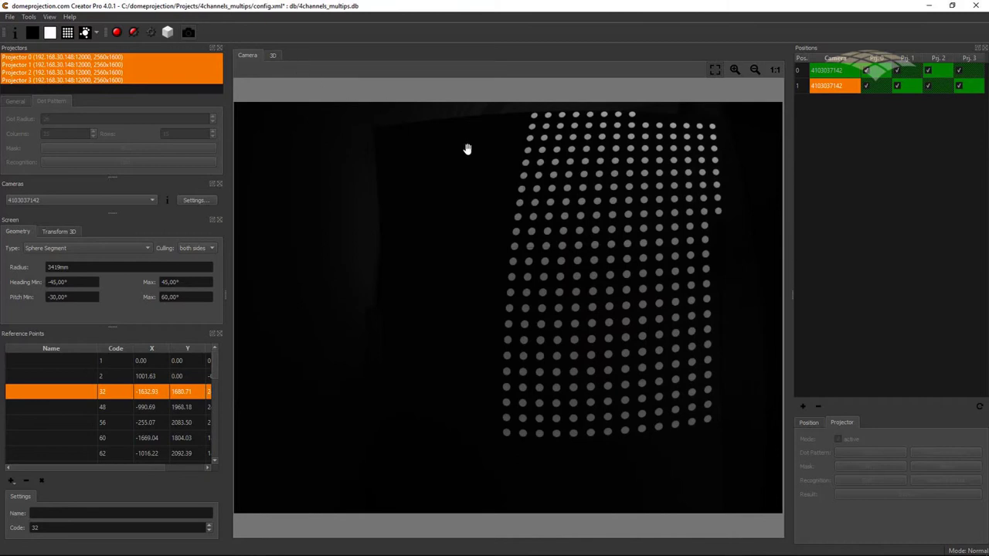
Step: Examine both camera positions in the 3D view, generate the 3D result from them, and inspect it on the screen model
left_click(275, 54)
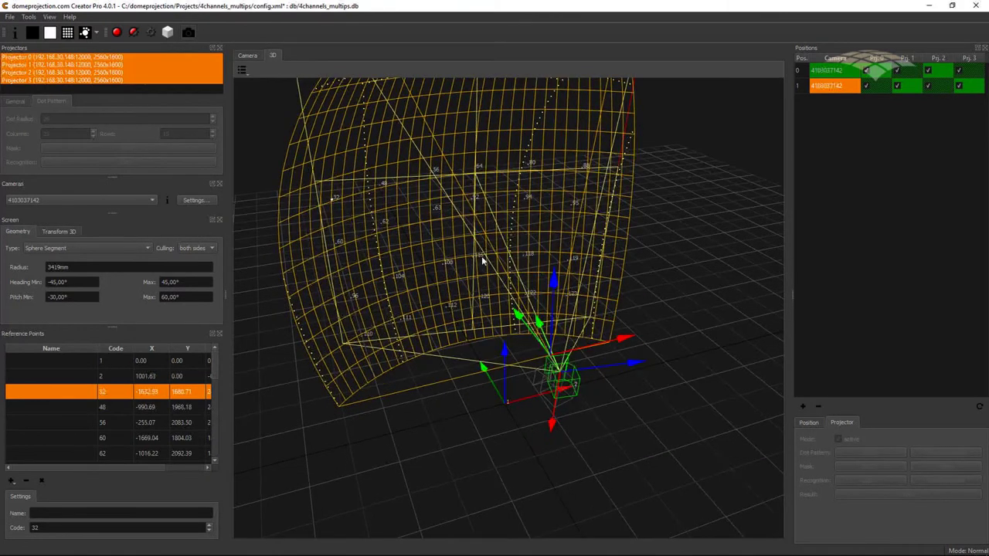
left_click_drag(348, 251, 350, 231)
left_click_drag(452, 194, 494, 286)
left_click_drag(530, 254, 561, 287)
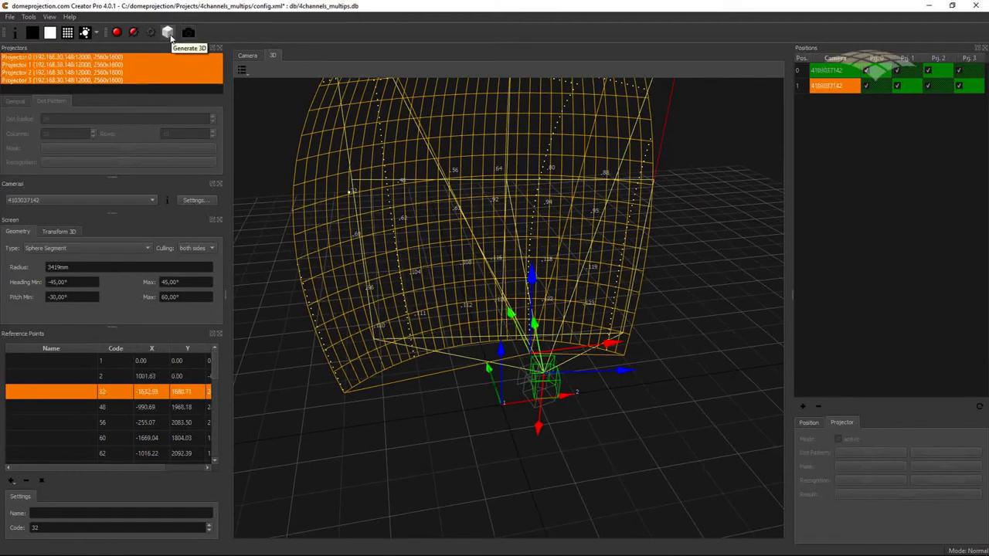
mouse_move(897, 84)
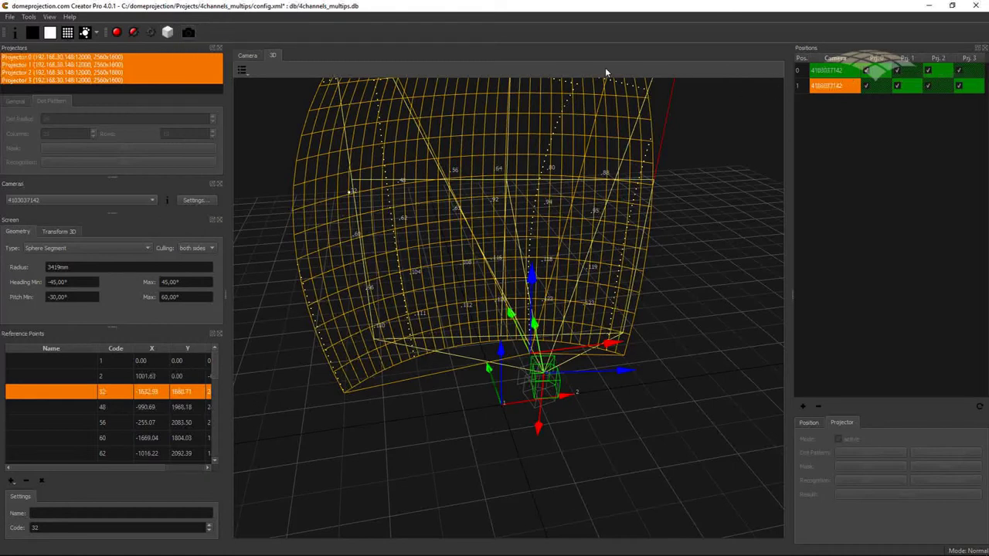
left_click_drag(425, 235, 422, 215)
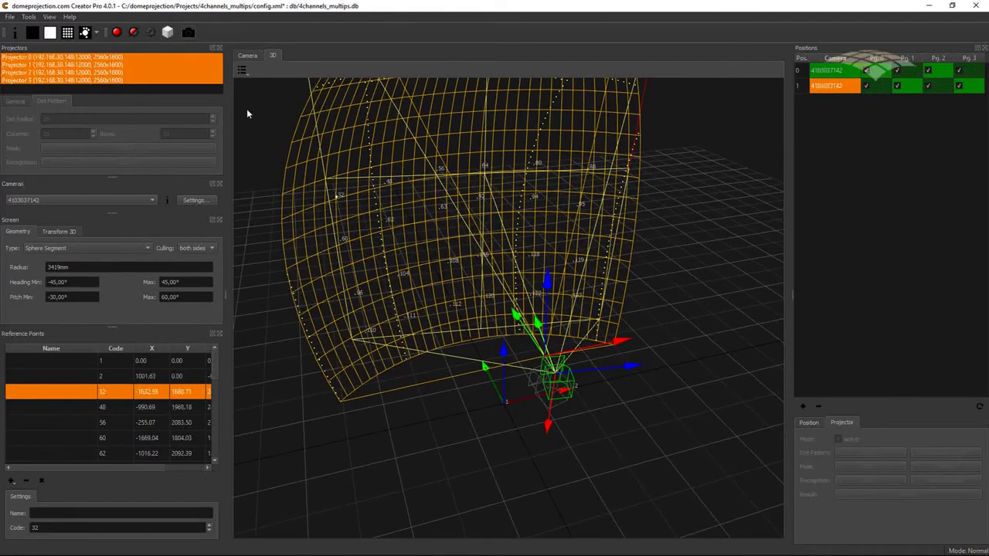
left_click(170, 33)
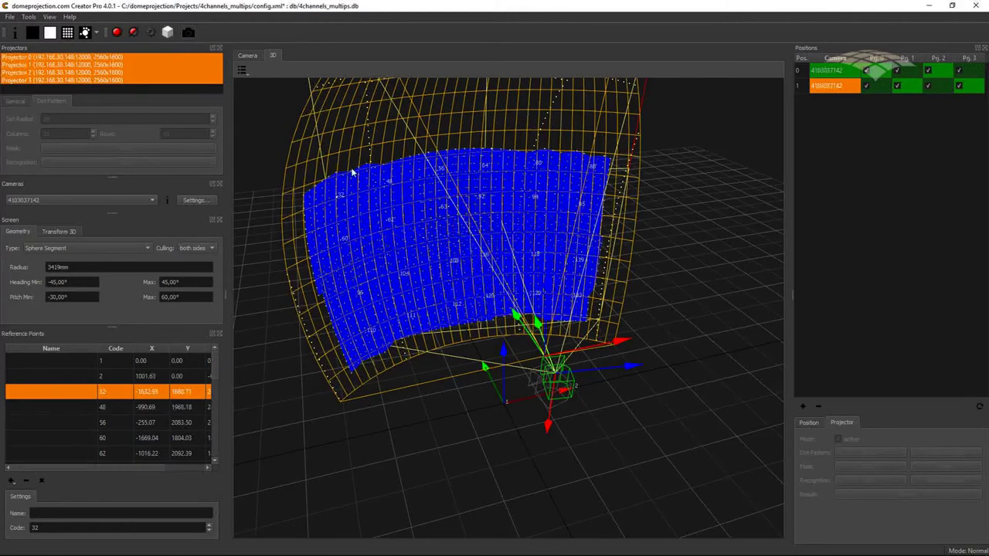
mouse_move(516, 265)
left_mouse_down()
mouse_move(506, 260)
mouse_move(533, 262)
mouse_move(520, 263)
left_mouse_up()
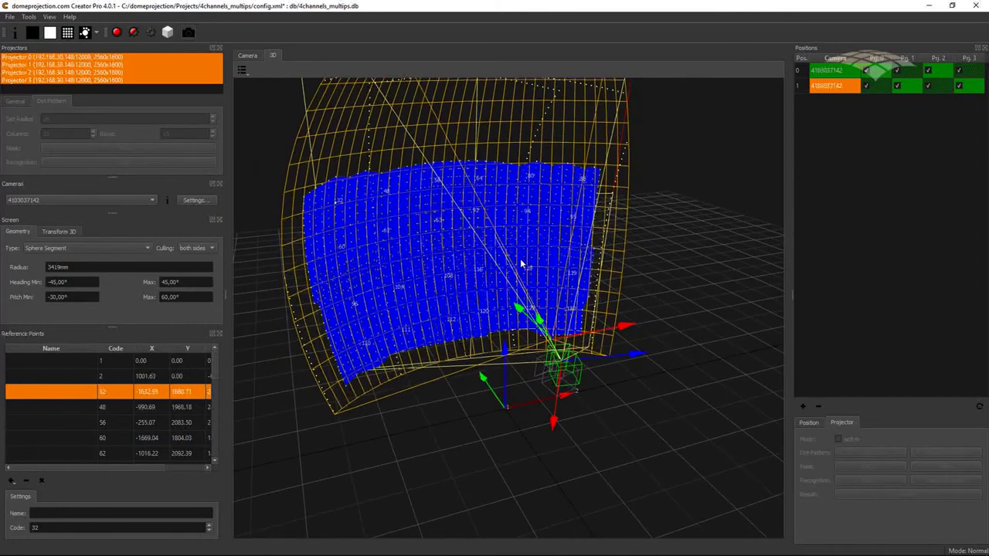
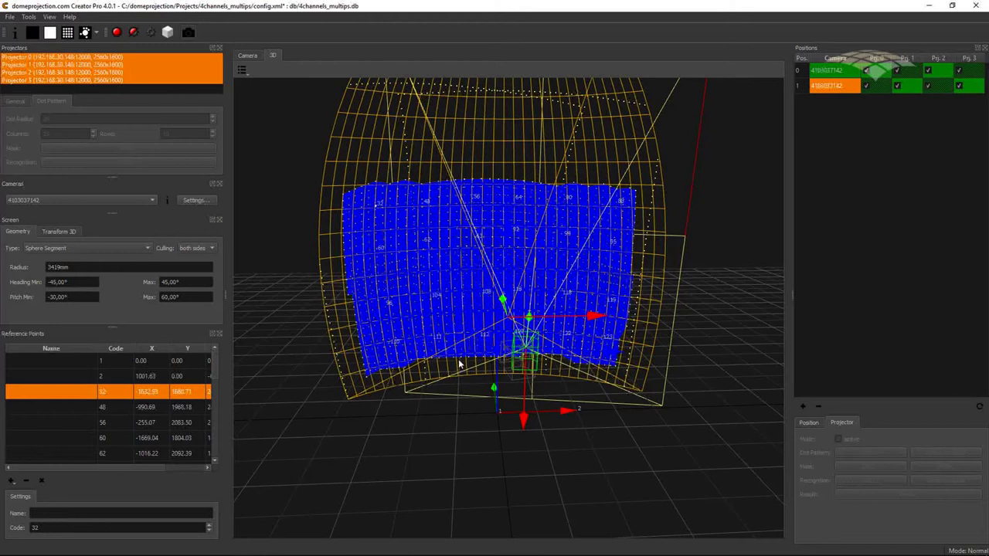
Step: Return to the camera image, project white on all projectors, and add camera position 2
left_click(247, 56)
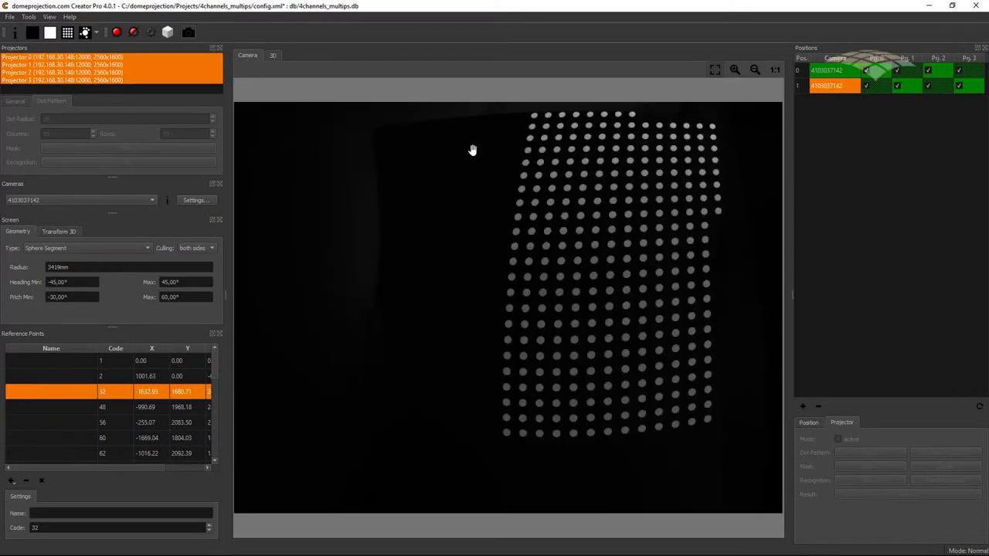
left_click(53, 35)
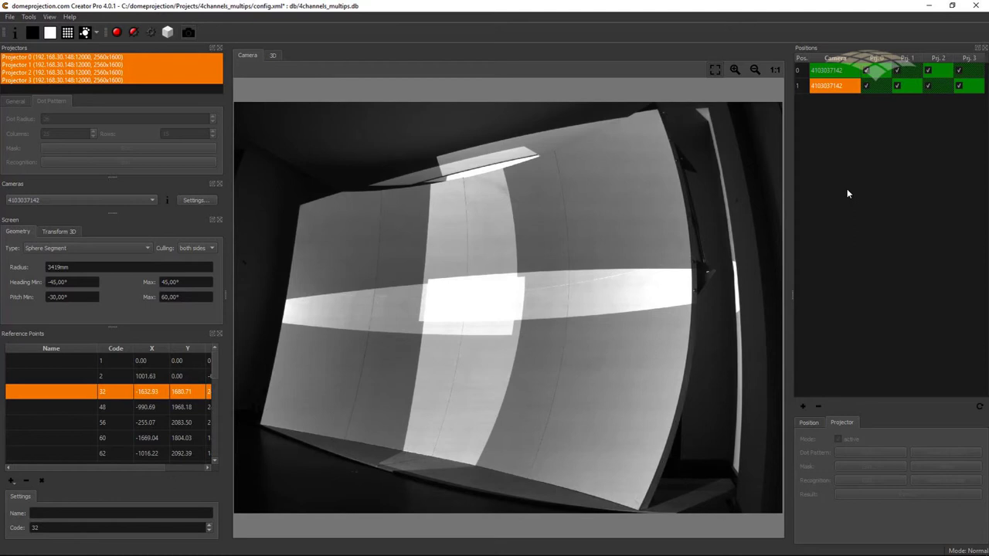
left_click(805, 405)
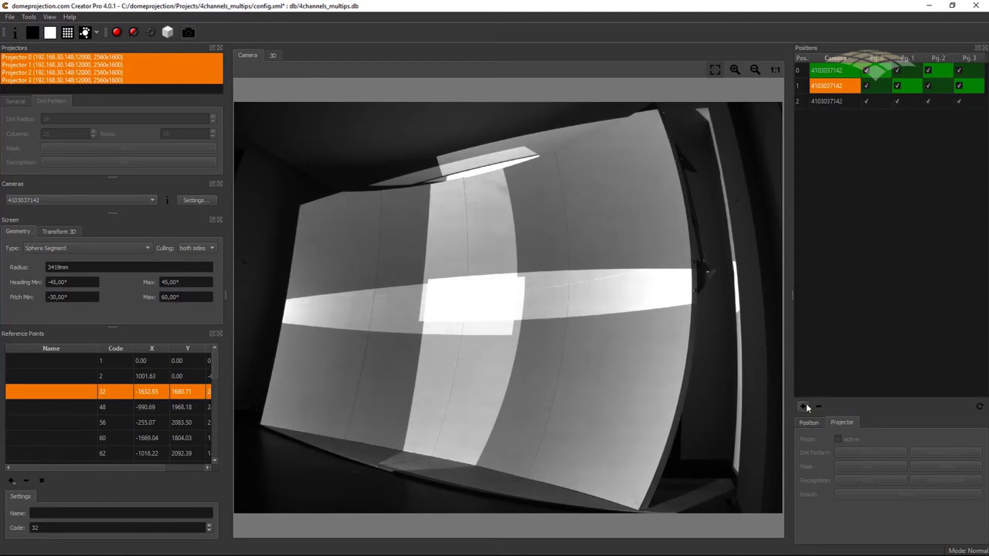
Step: Turn on the markers for position 2, detect its code markers, and calculate and accept its camera position
left_click(833, 104)
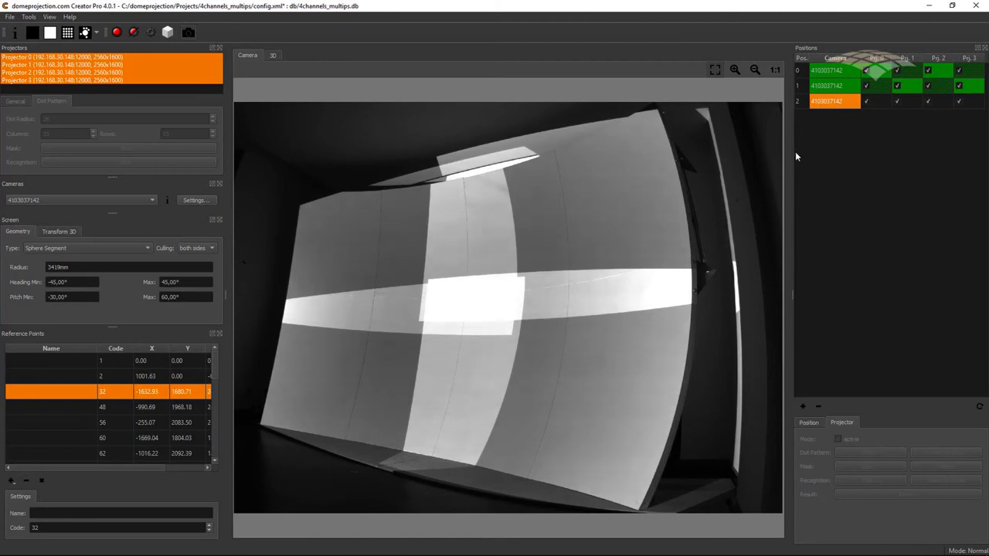
left_click(85, 34)
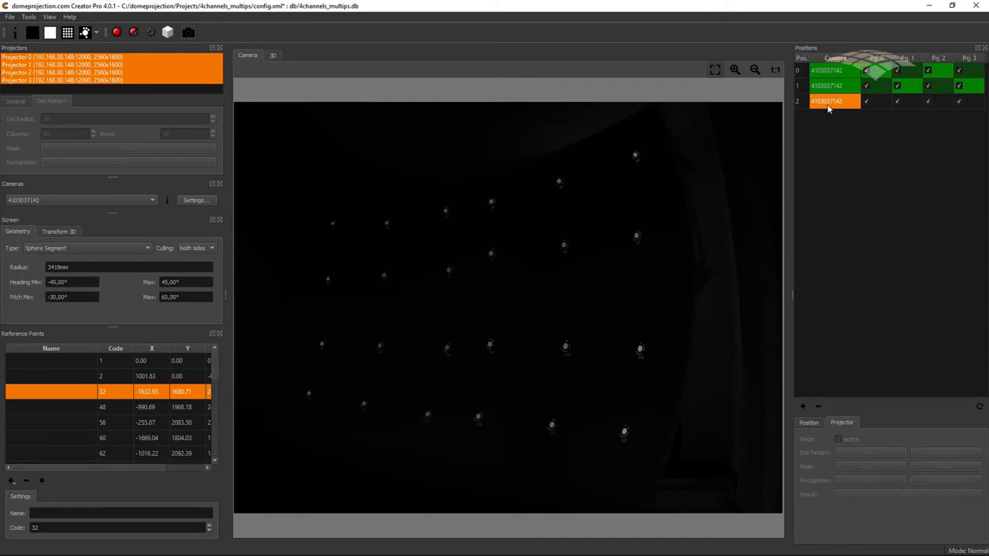
double_click(828, 108)
left_click(779, 407)
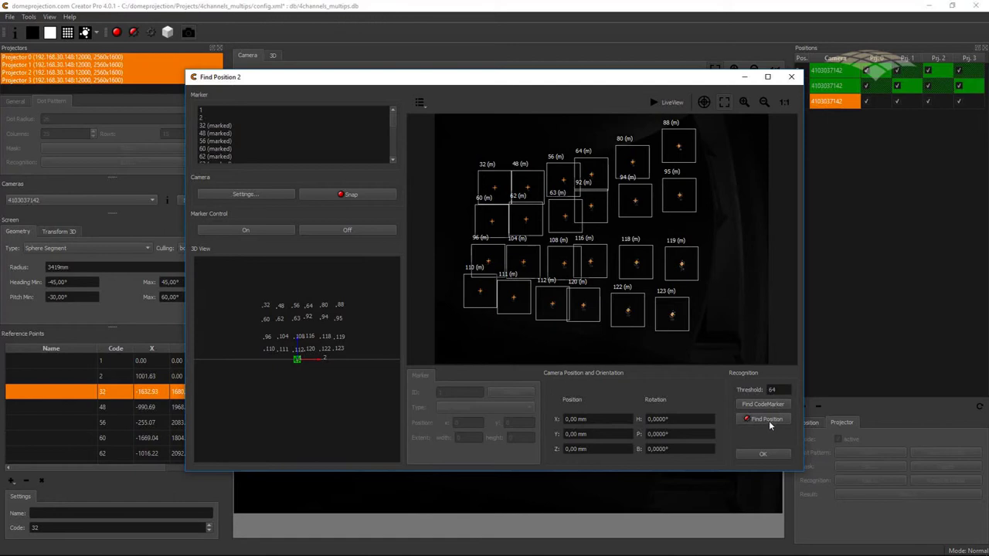
left_click(768, 421)
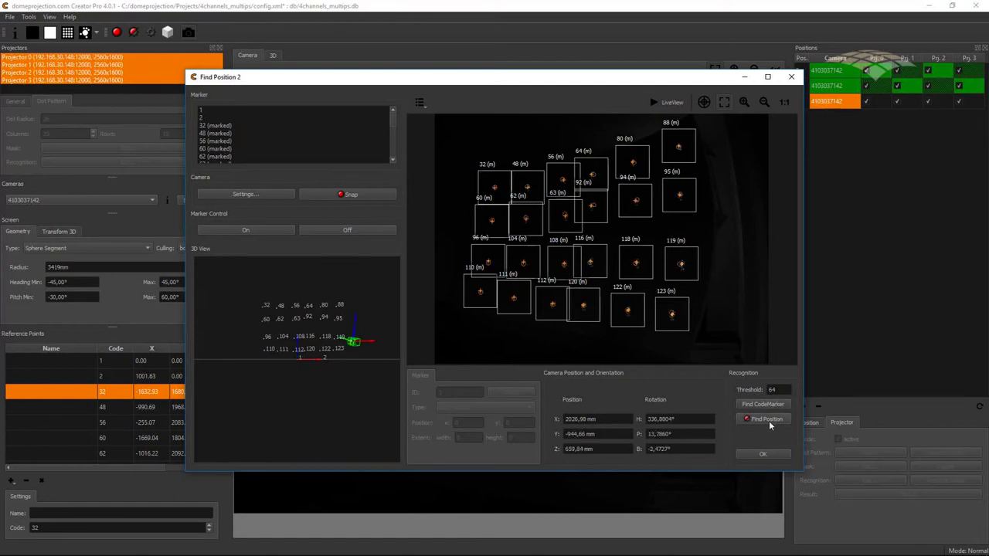
left_click(763, 454)
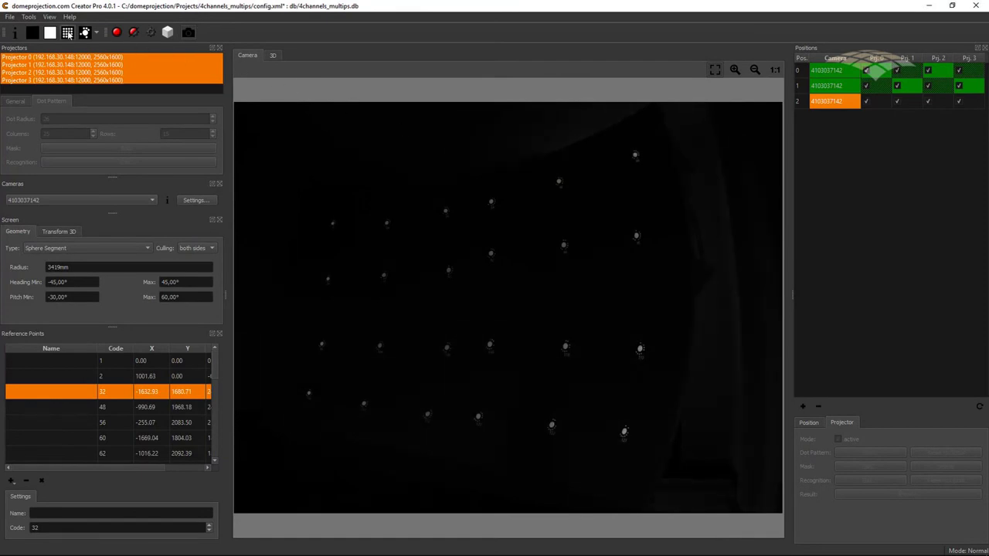
Step: Project the dot pattern on all projectors, run the calibration for position 2, and check its detection results
left_click(67, 33)
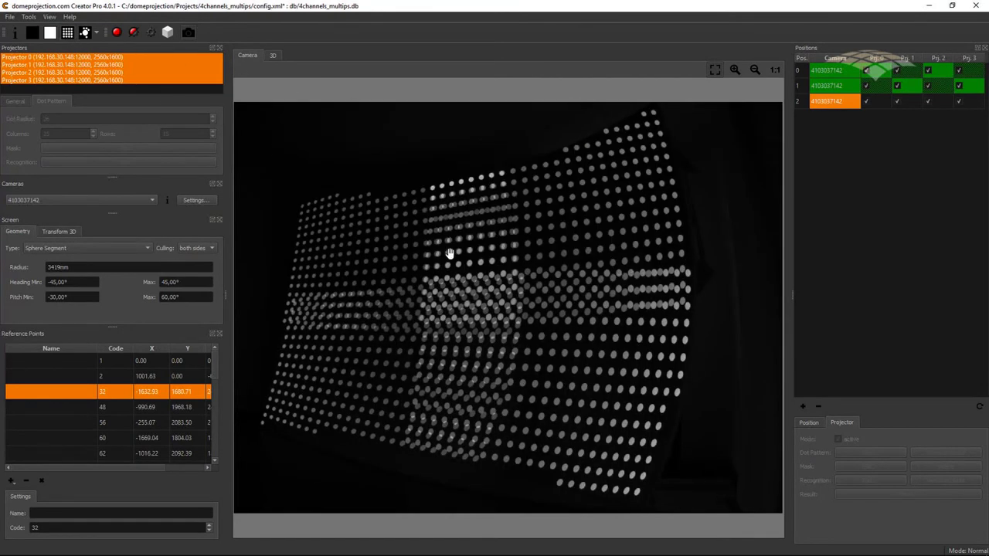
left_click(133, 33)
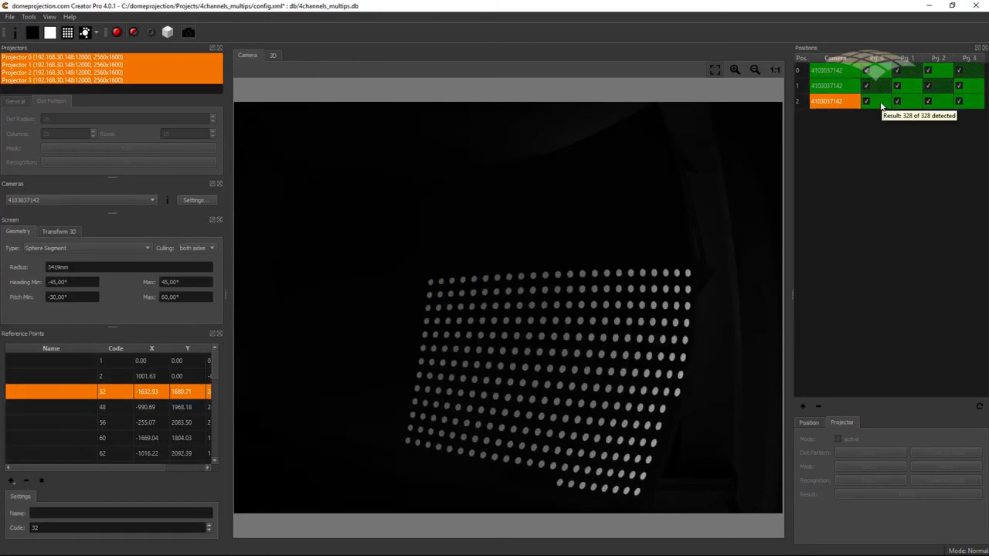
key("Right")
left_click(846, 104)
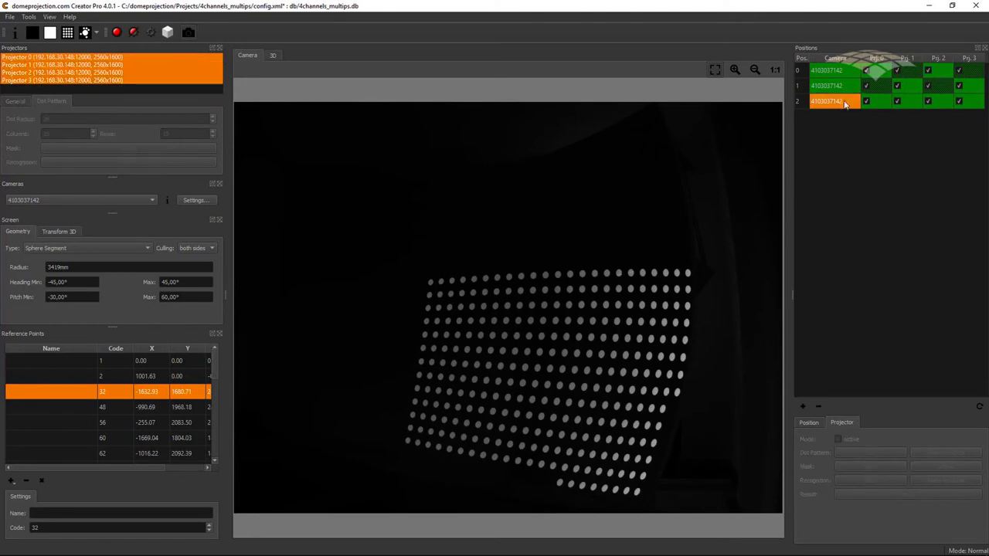
Step: Capture the image from the new camera location, check the dot pattern on all projectors, and add camera position 3
left_click(189, 33)
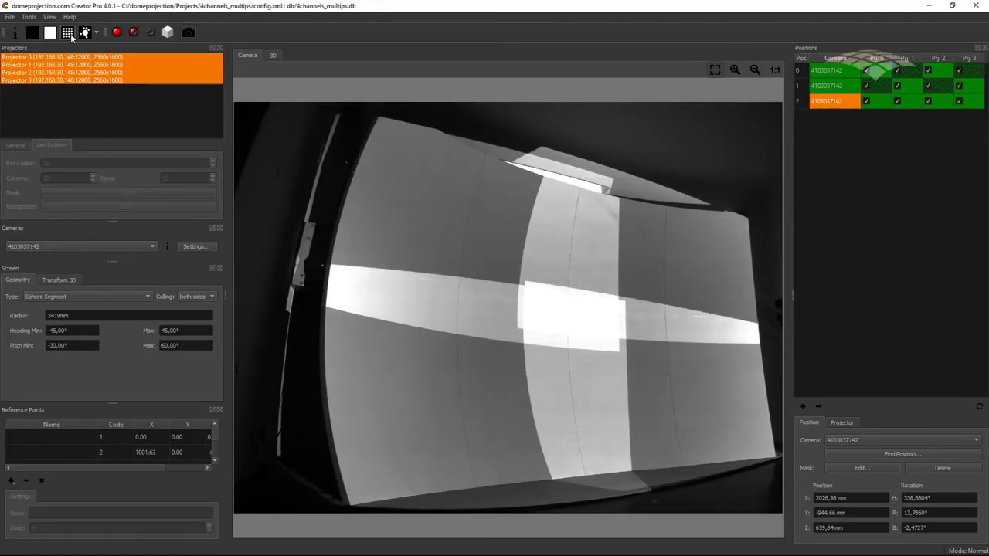
left_click(71, 35)
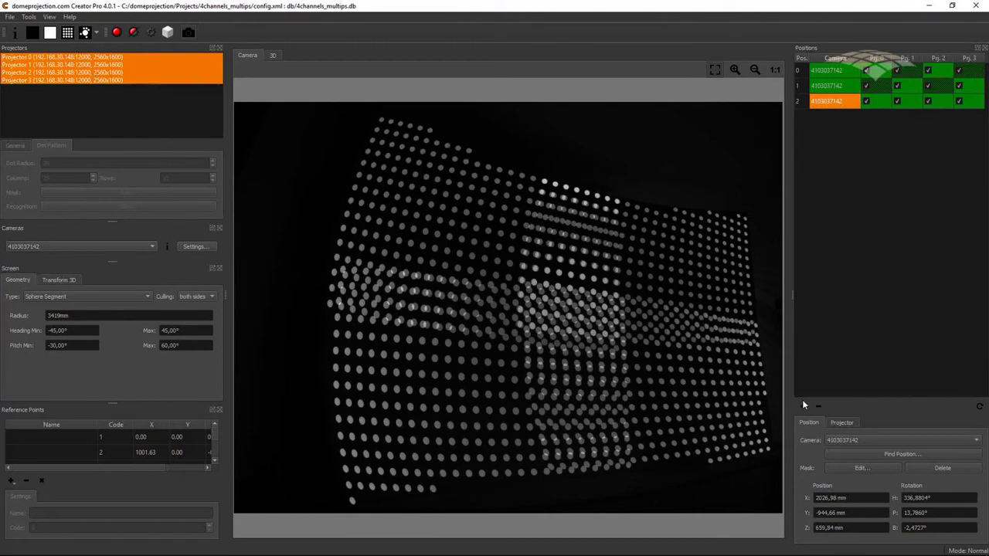
left_click(805, 407)
left_click(829, 118)
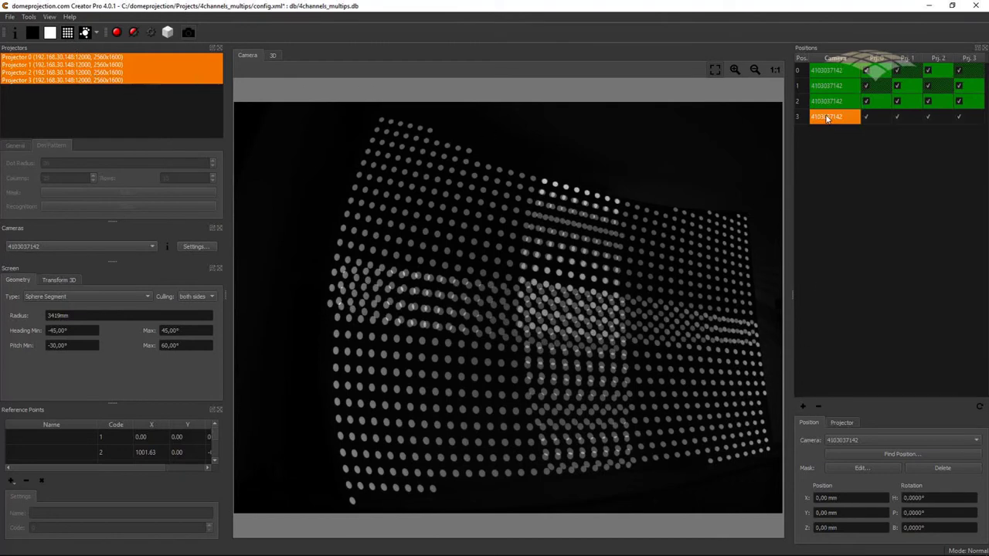
Step: Turn on the markers, detect them and accept the calculated camera position for position 3, and run its calibration
left_click(85, 32)
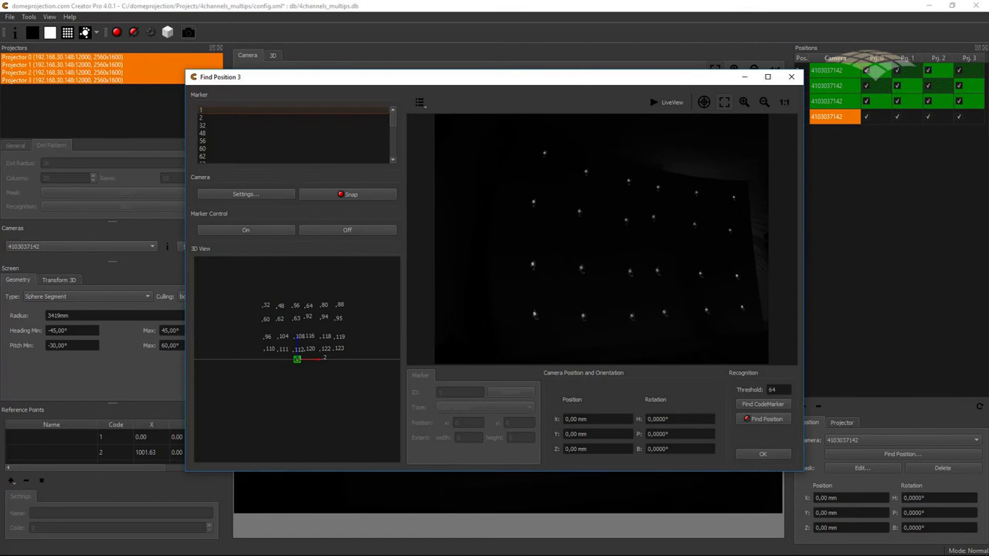
left_click(761, 405)
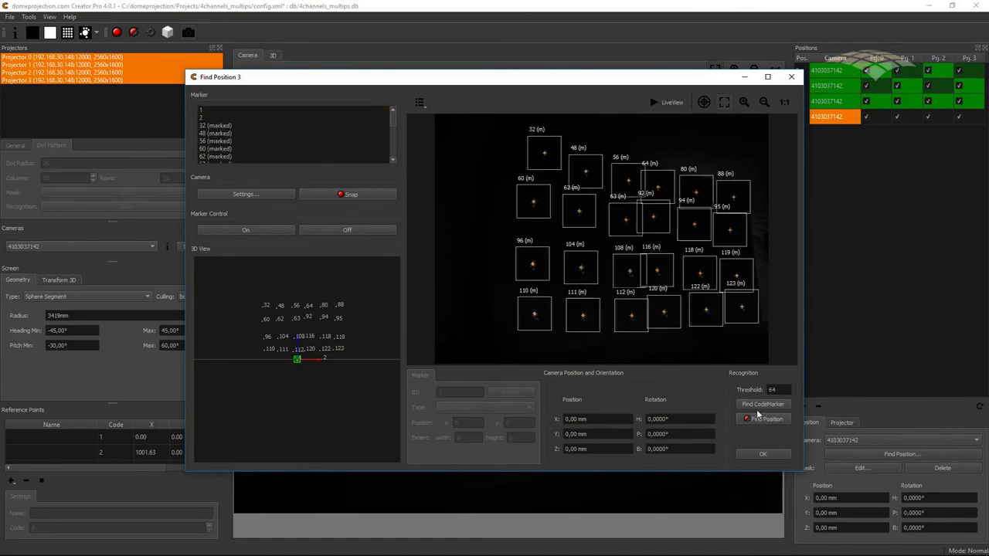
left_click(763, 419)
left_click(762, 454)
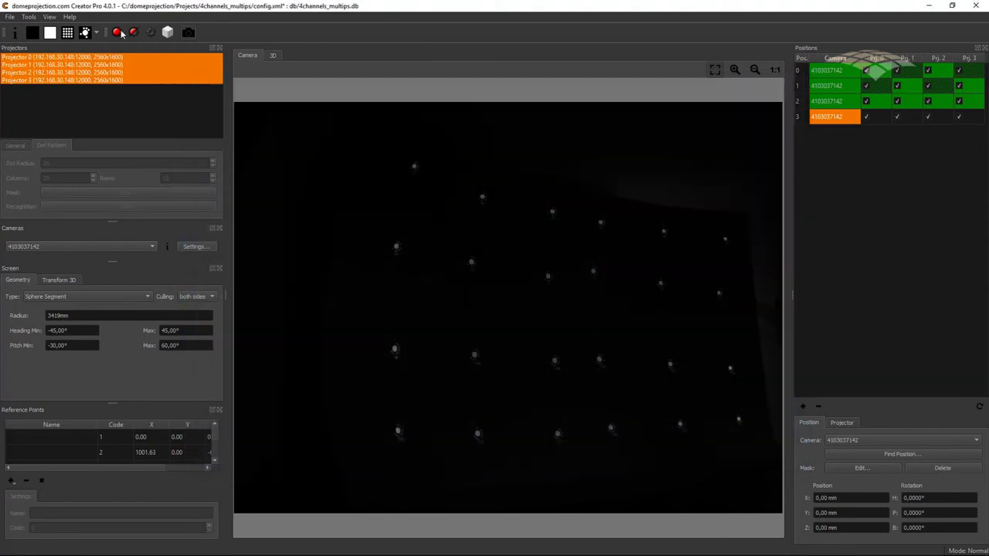
left_click(133, 32)
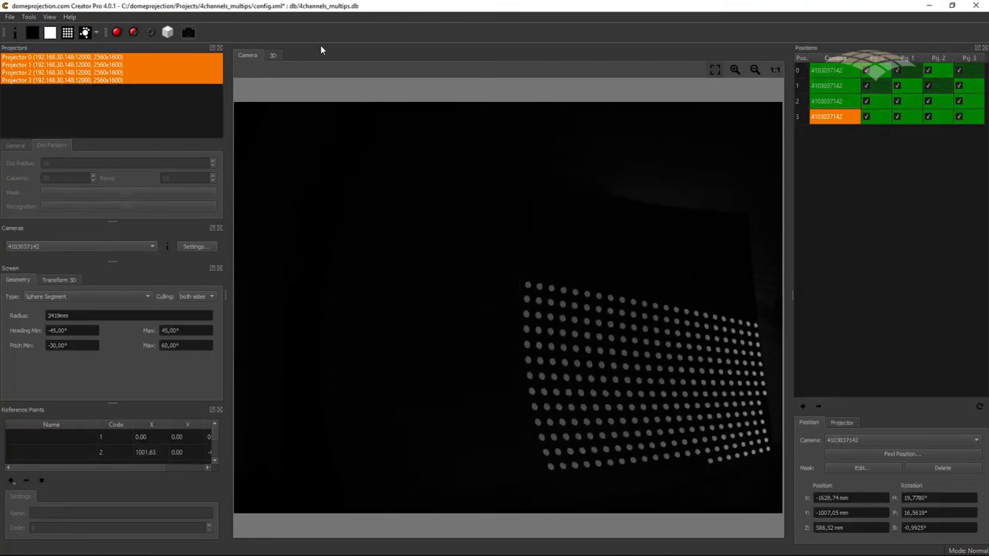
Step: Examine the camera positions in the 3D view and set the project's 3D generation position combination to Triangulate
left_click(273, 56)
left_click_drag(357, 157, 423, 251)
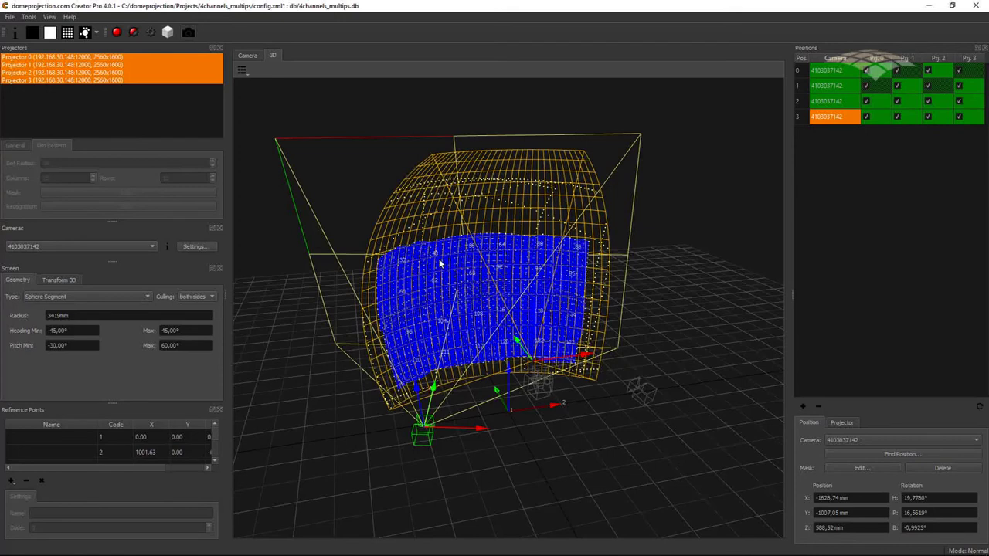
left_click(11, 17)
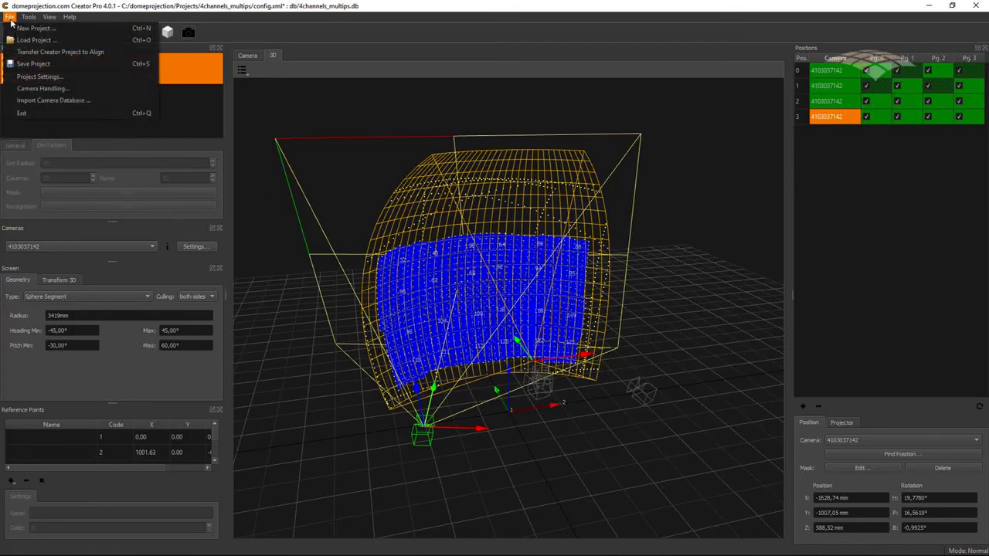
left_click(29, 78)
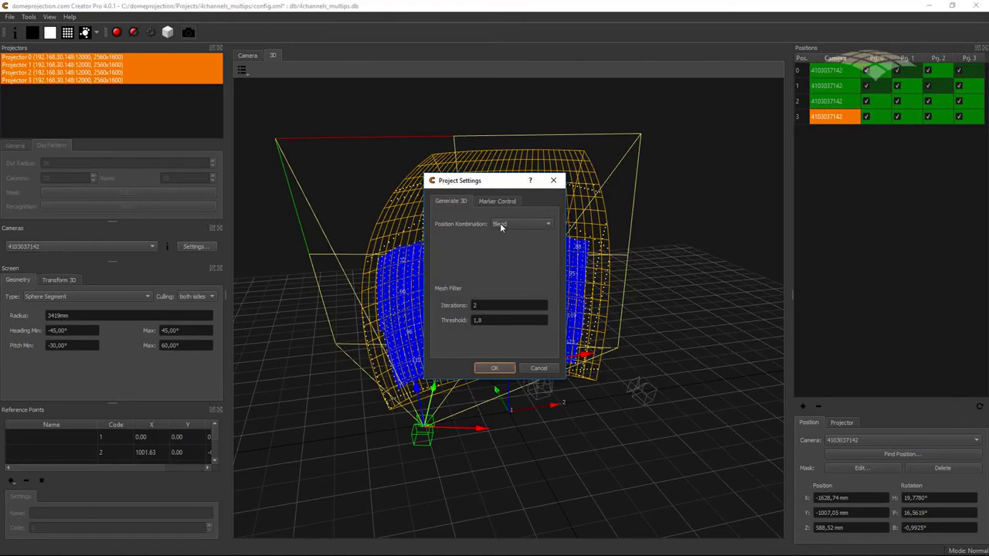
left_click(530, 221)
left_click(530, 212)
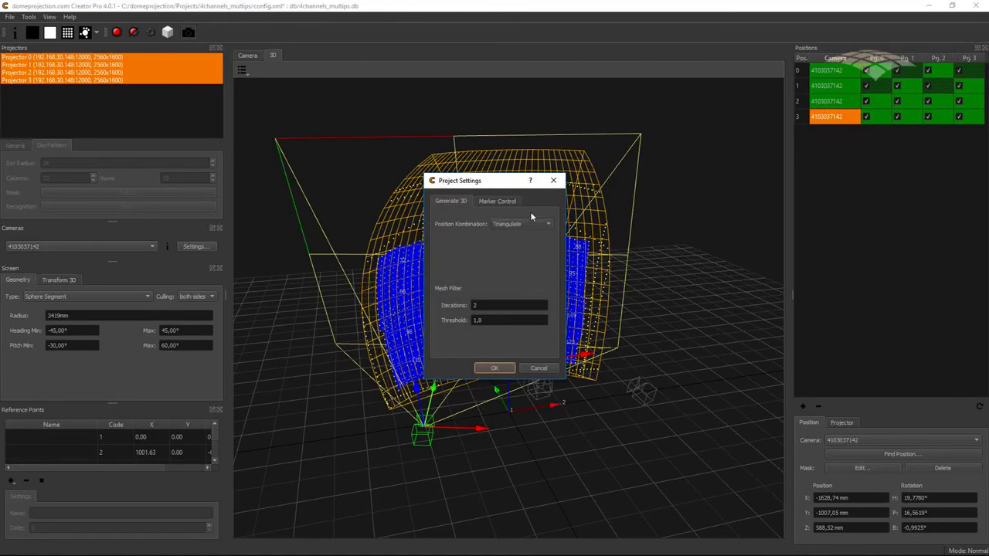
left_click(500, 371)
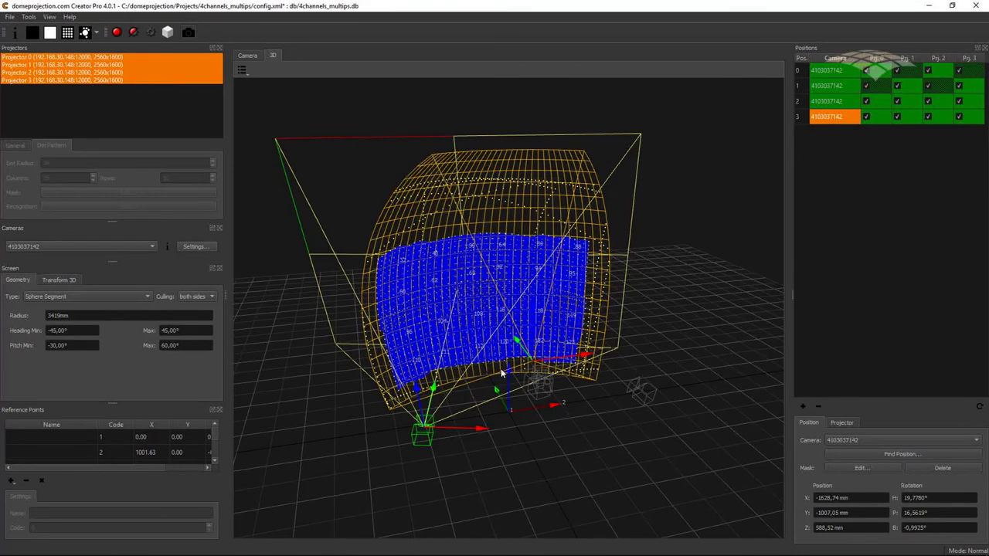
Step: Generate the 3D result by triangulation from all camera positions and inspect it against the screen model from several angles
left_click(168, 33)
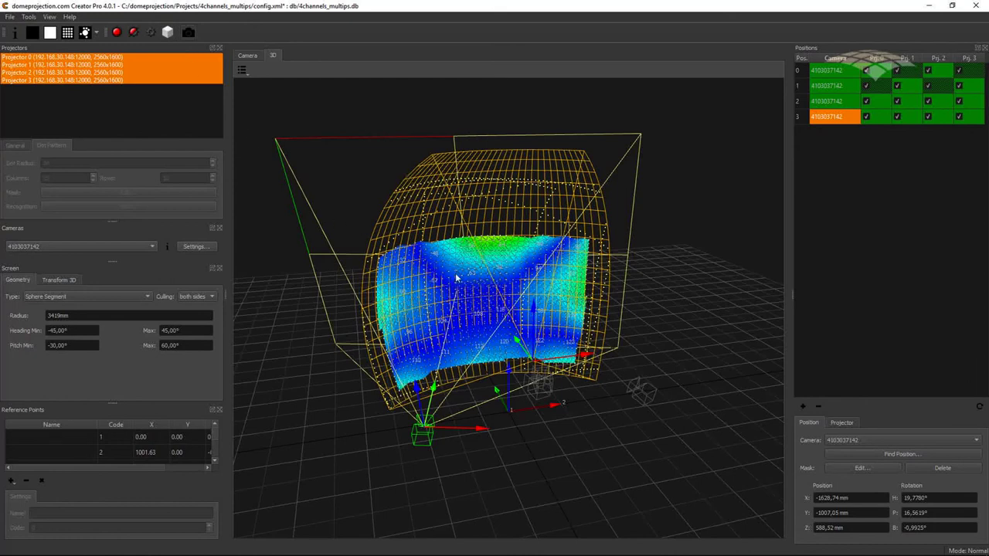
left_click_drag(470, 272, 399, 283)
scroll(478, 265, "up", 3)
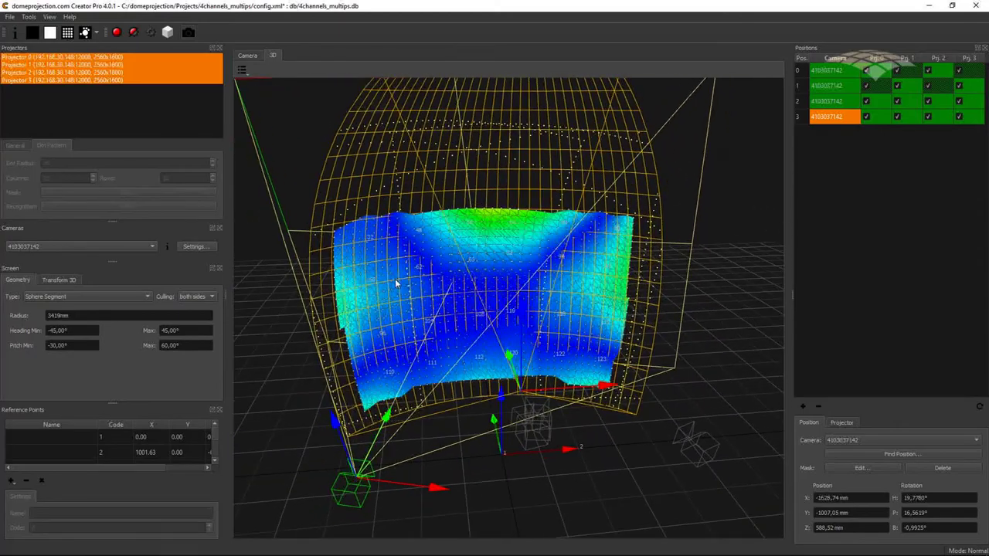
left_click_drag(462, 296, 441, 343)
mouse_move(550, 315)
left_mouse_down()
mouse_move(561, 322)
mouse_move(535, 321)
left_mouse_up()
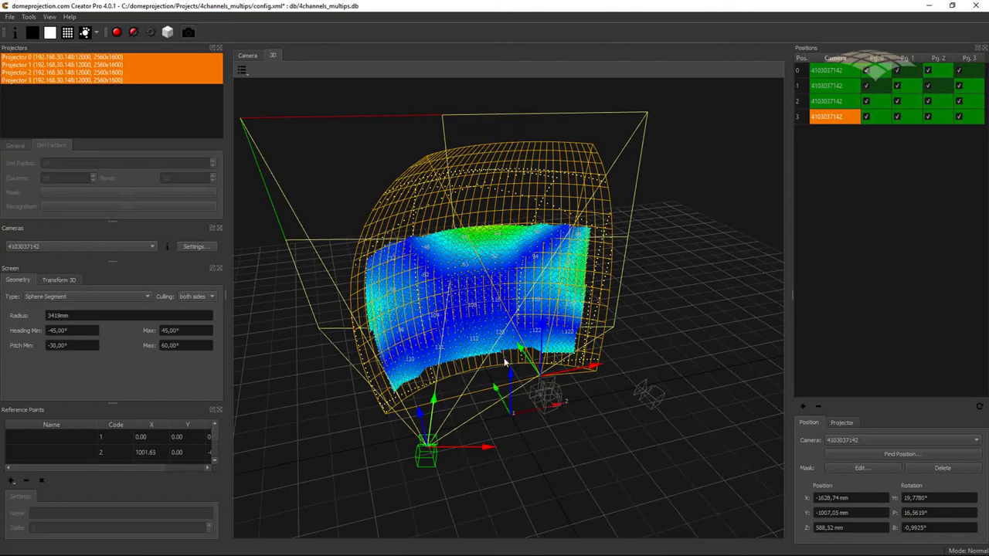
left_click_drag(506, 362, 508, 361)
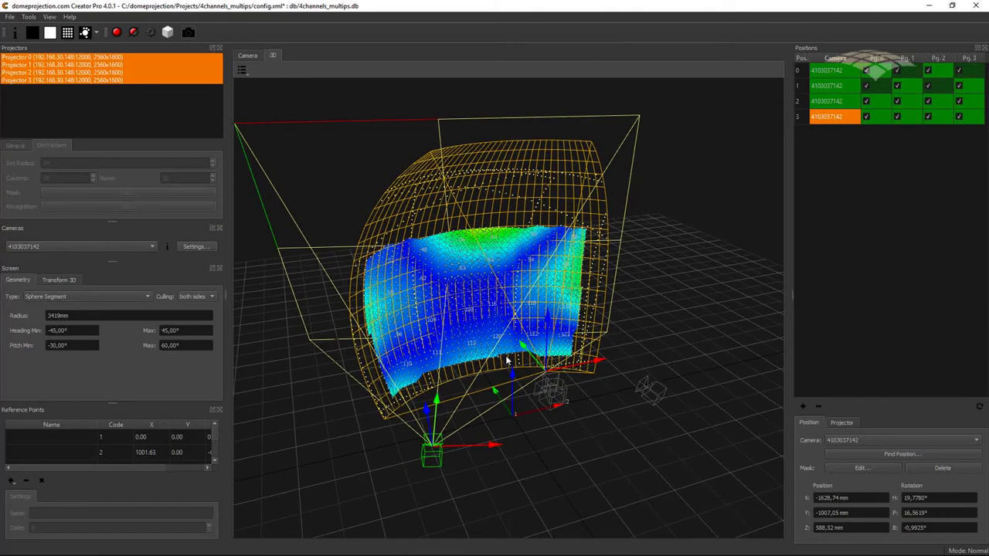